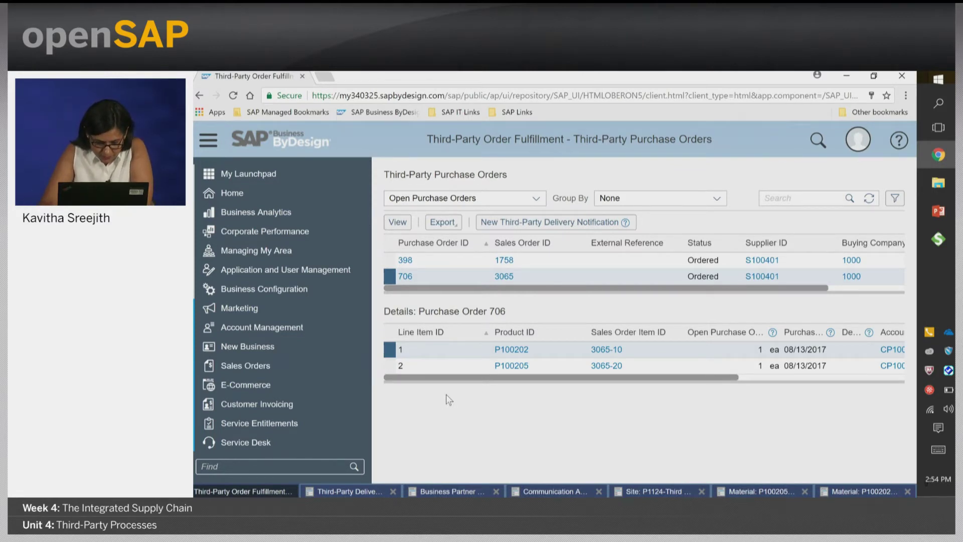
- Close the open material records P100202 and P100205
click(908, 492)
key(Return)
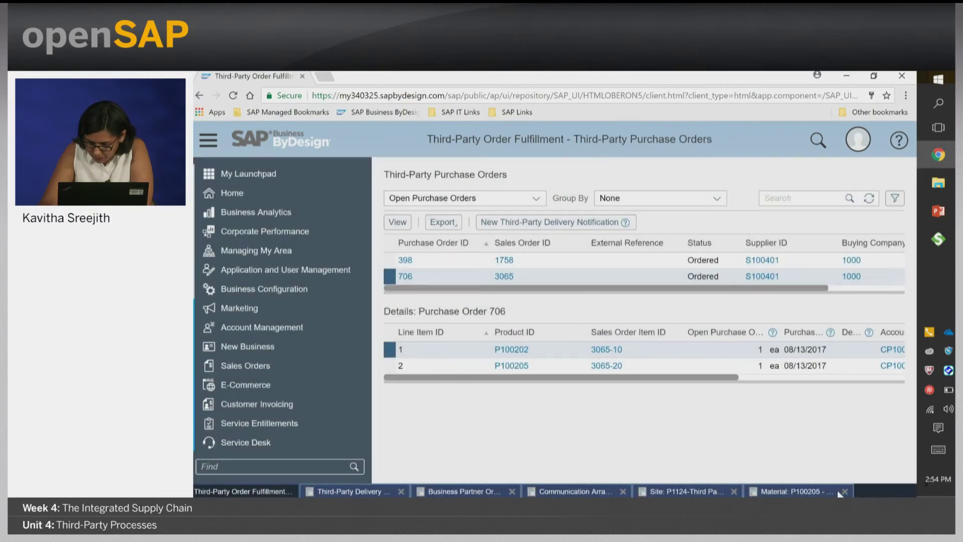
click(845, 492)
key(Return)
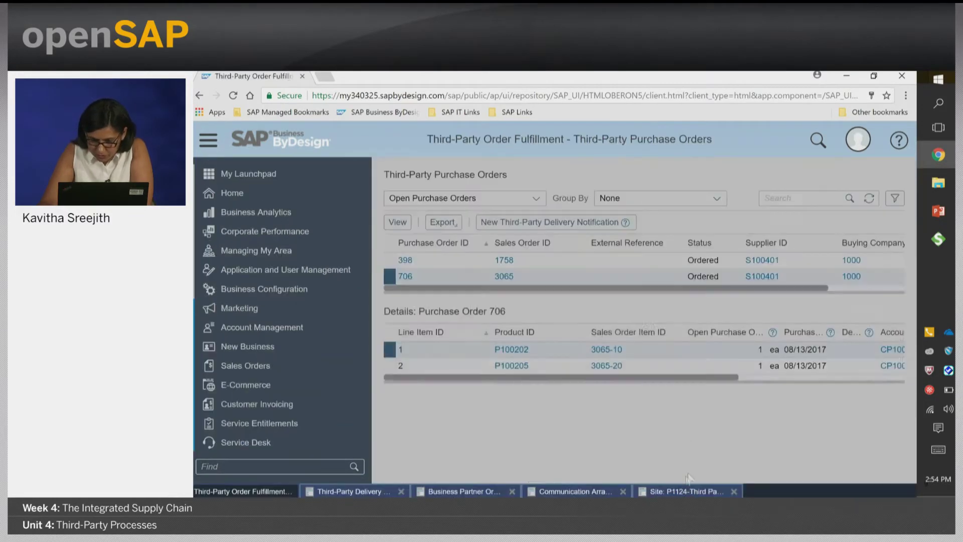
- Check the Externally-Managed Location role of site P1124 Third Party Managed Warehouse and close the site record
click(686, 492)
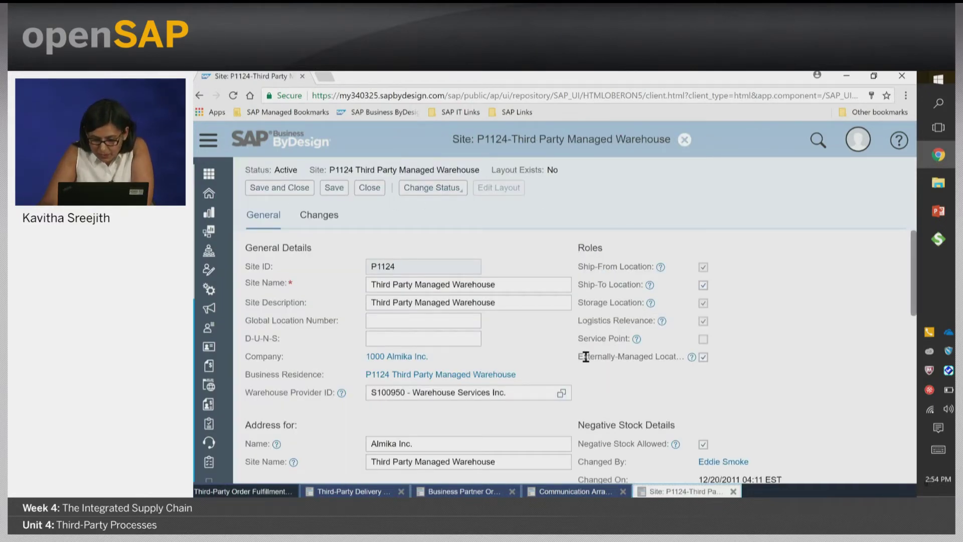
mouse_move(704, 365)
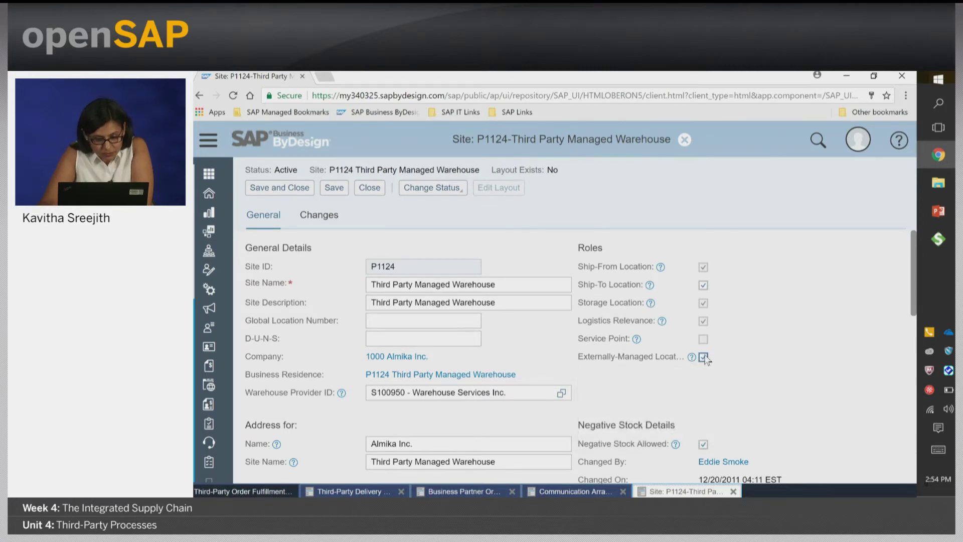
click(733, 491)
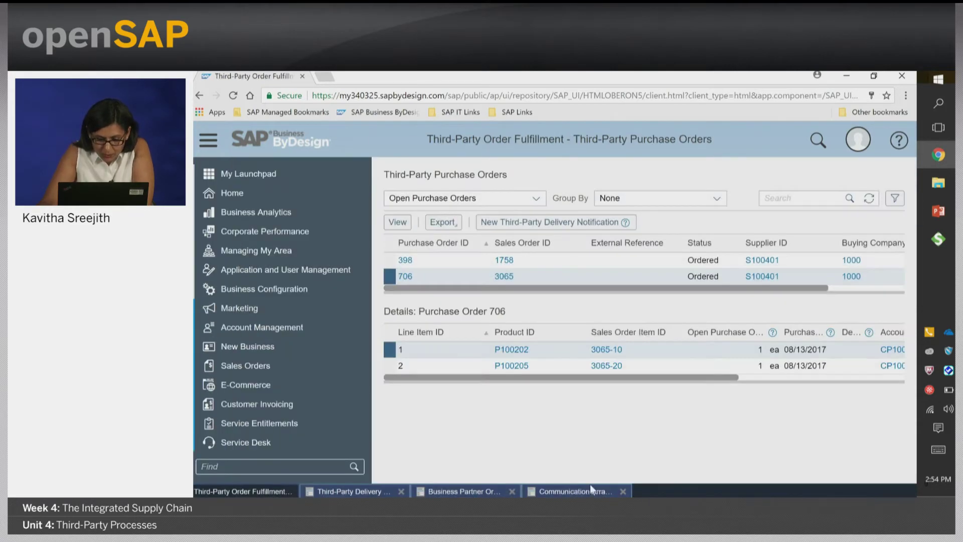
- Review the business data of the Third-Party Logistics Integration communication arrangement and close it
click(587, 493)
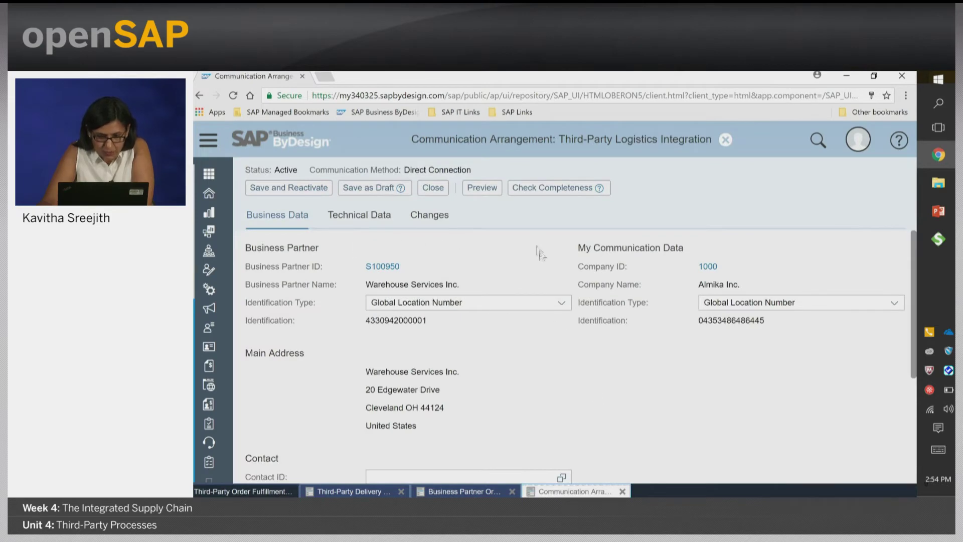
scroll(551, 273, down, 1)
scroll(554, 273, up, 1)
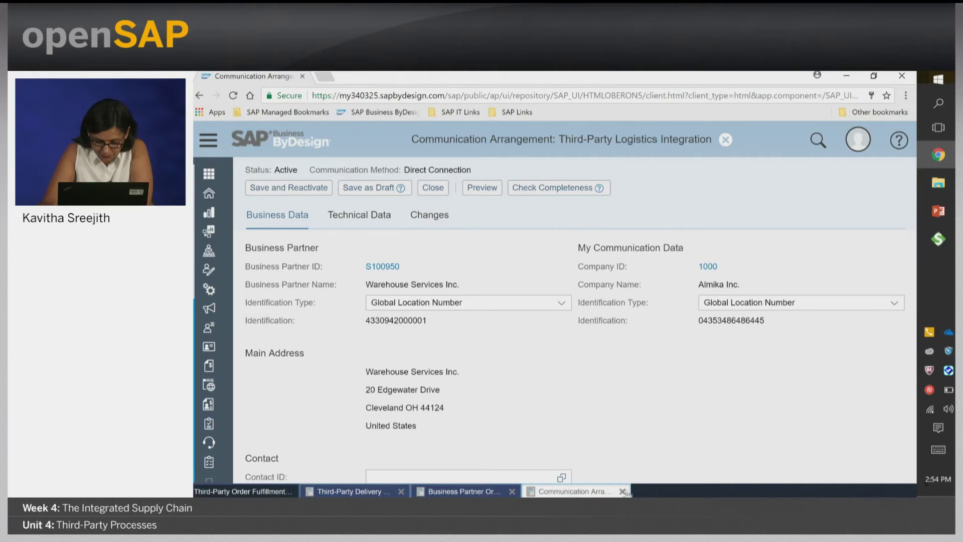
click(622, 491)
- Review the business partner roles of Warehouse Services Inc. and close that record without saving, along with the third-party delivery notification
click(481, 493)
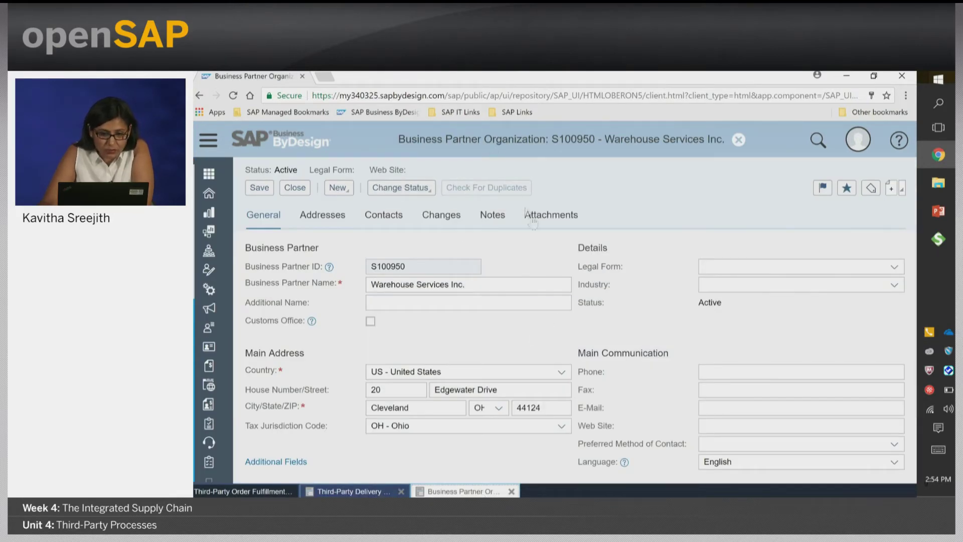
scroll(616, 289, down, 3)
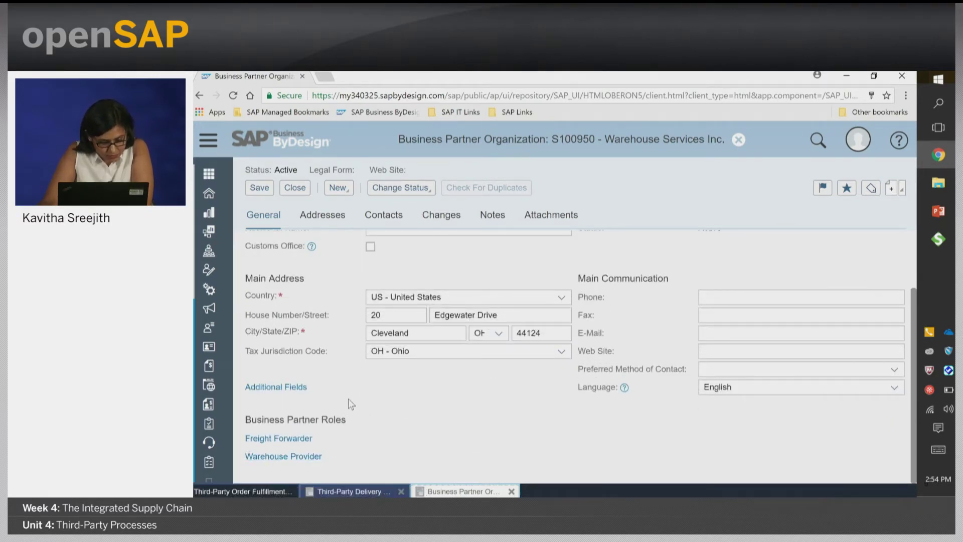
click(511, 491)
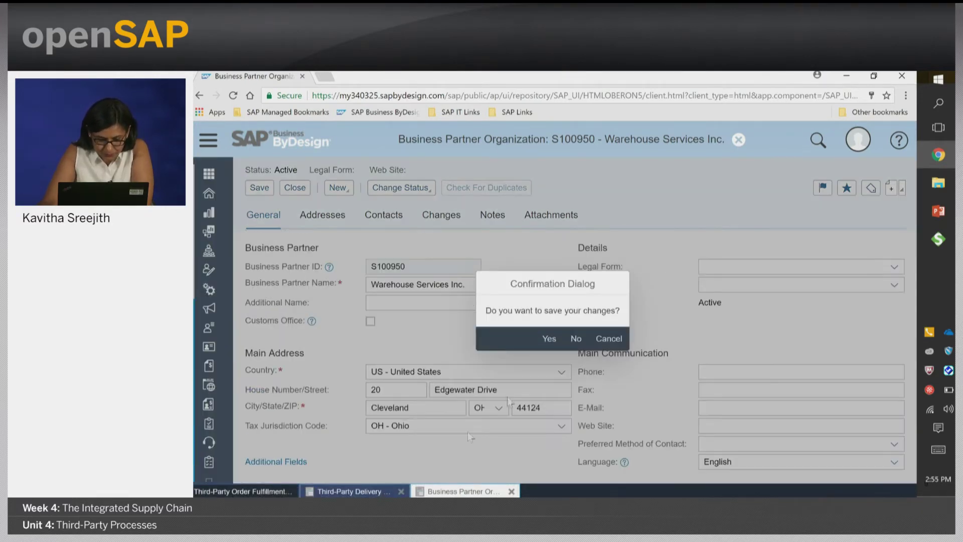
click(576, 338)
click(351, 491)
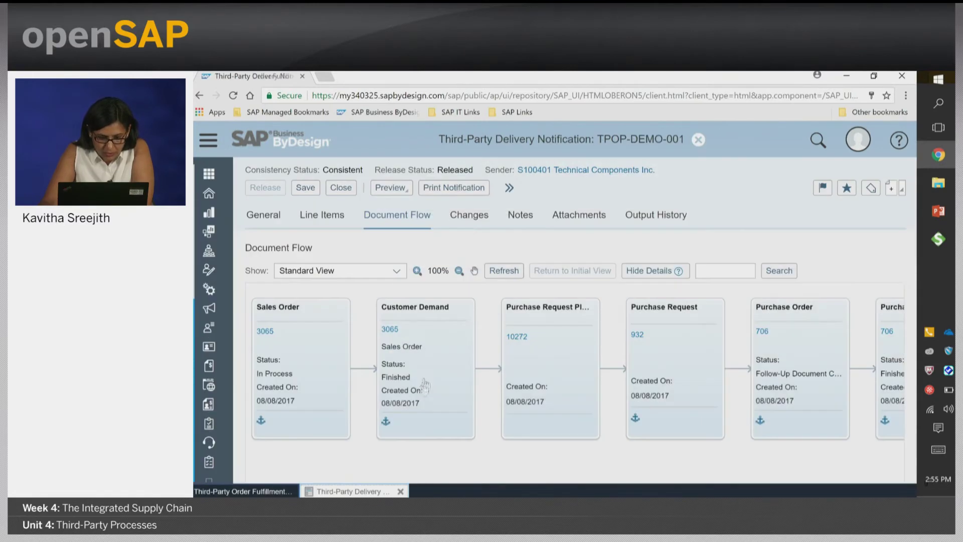
click(400, 491)
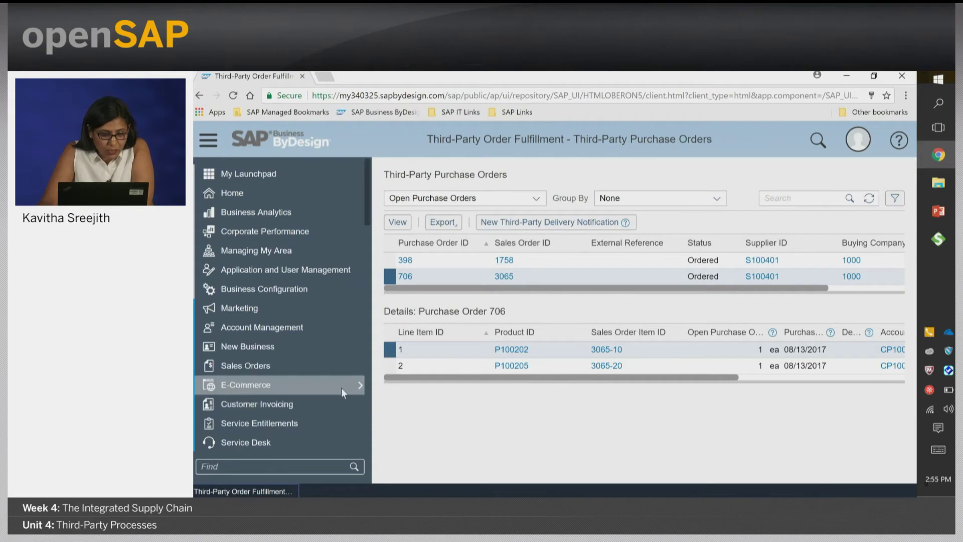
- Create a new sales order for the account Luxury Heating & Cooling Co
scroll(341, 386, down, 3)
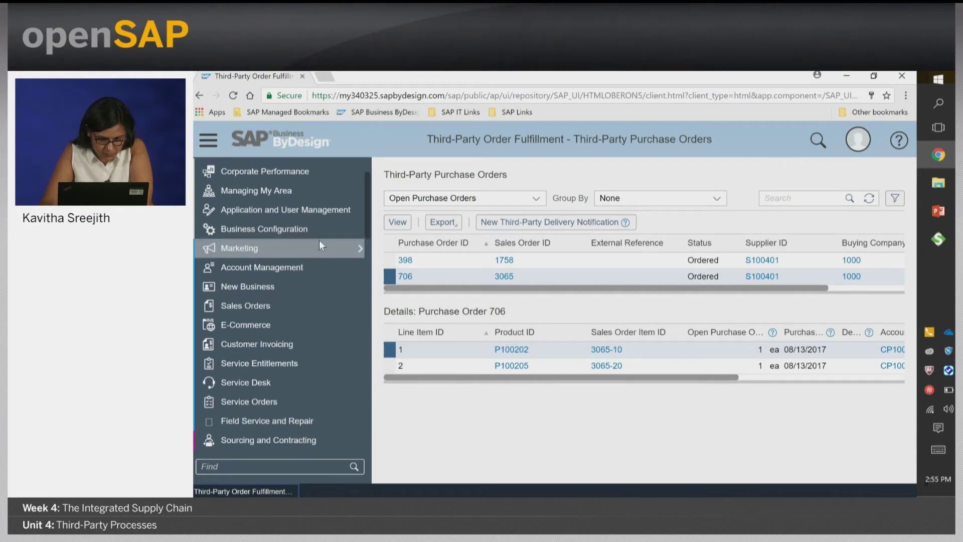
mouse_move(315, 307)
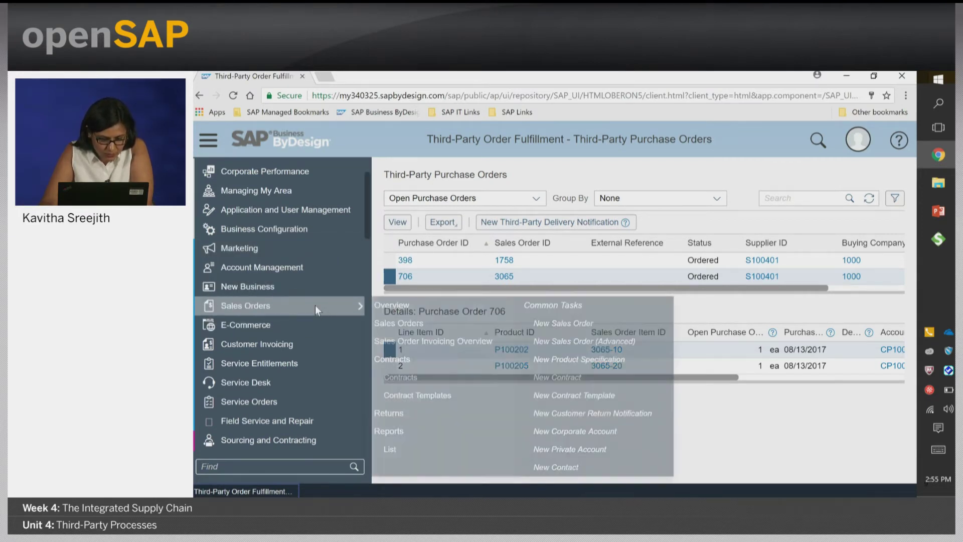
click(550, 324)
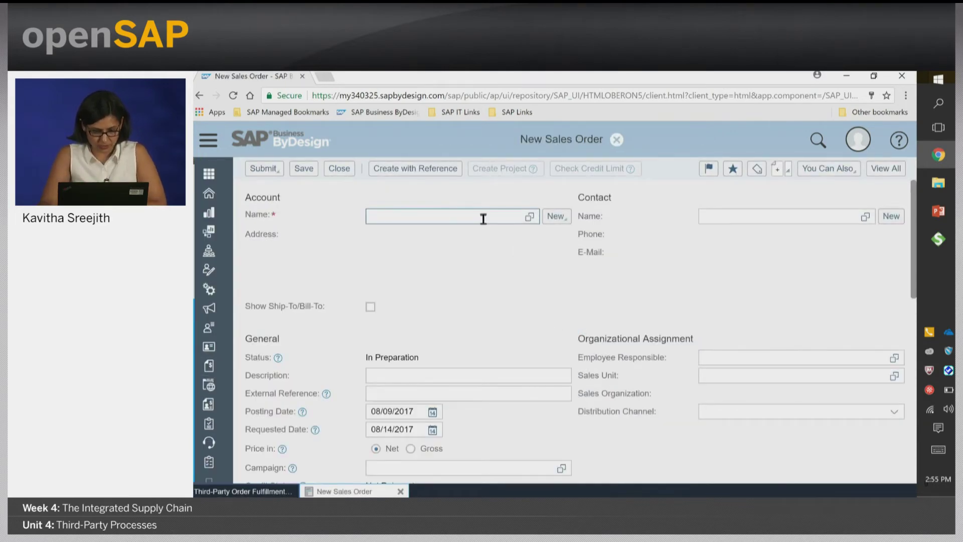
click(473, 213)
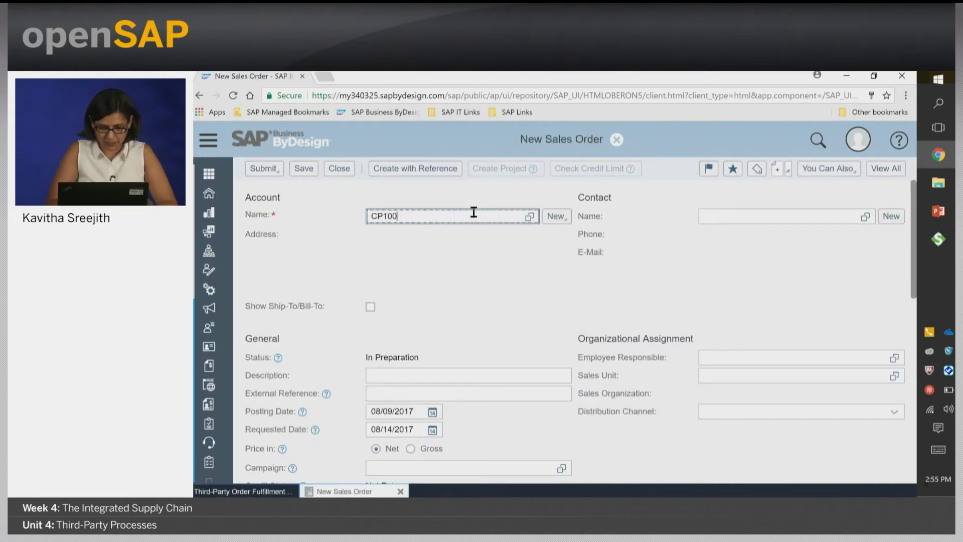
text(CP100120)
key(Return)
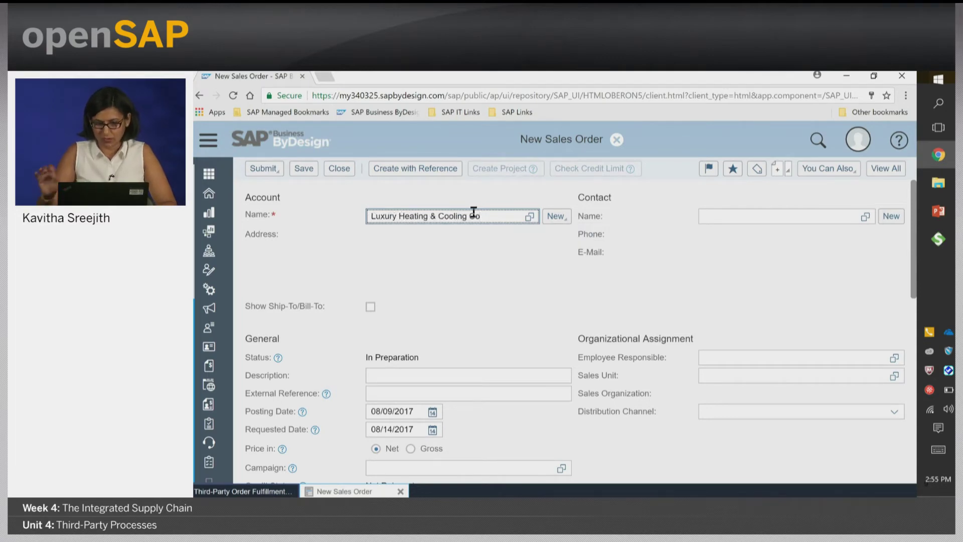
- Show the full sales order details and add an item line for product P100404, Combi 111
scroll(697, 238, down, 7)
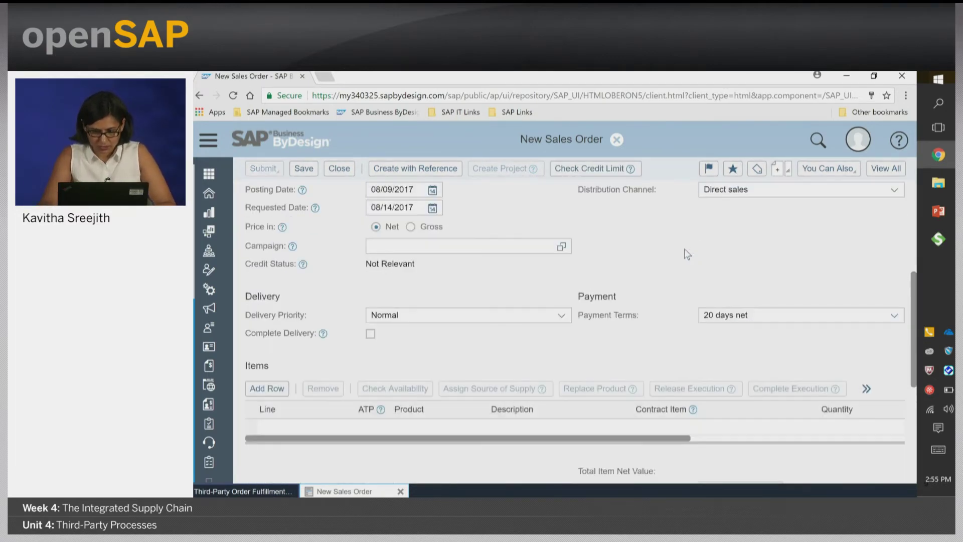
scroll(884, 173, up, 3)
click(884, 169)
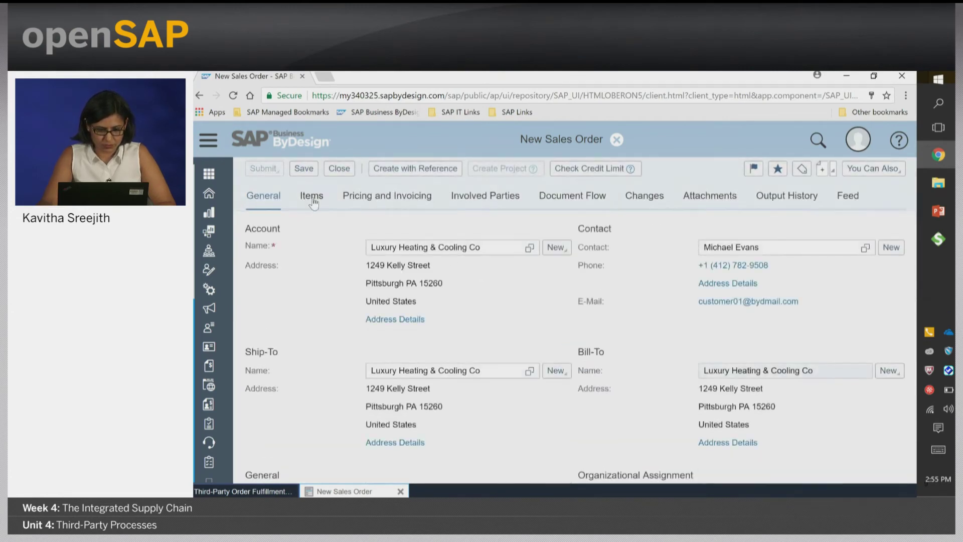
click(312, 196)
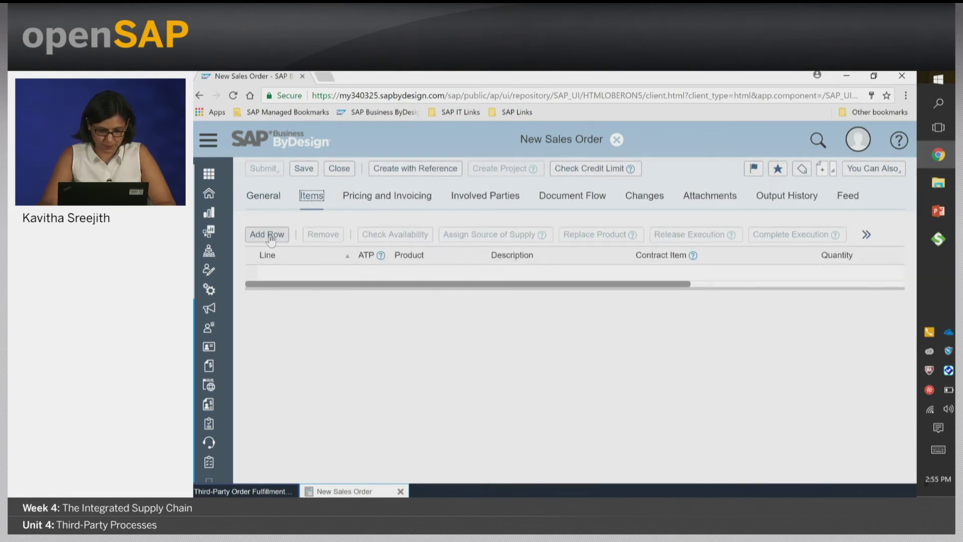
key(Return)
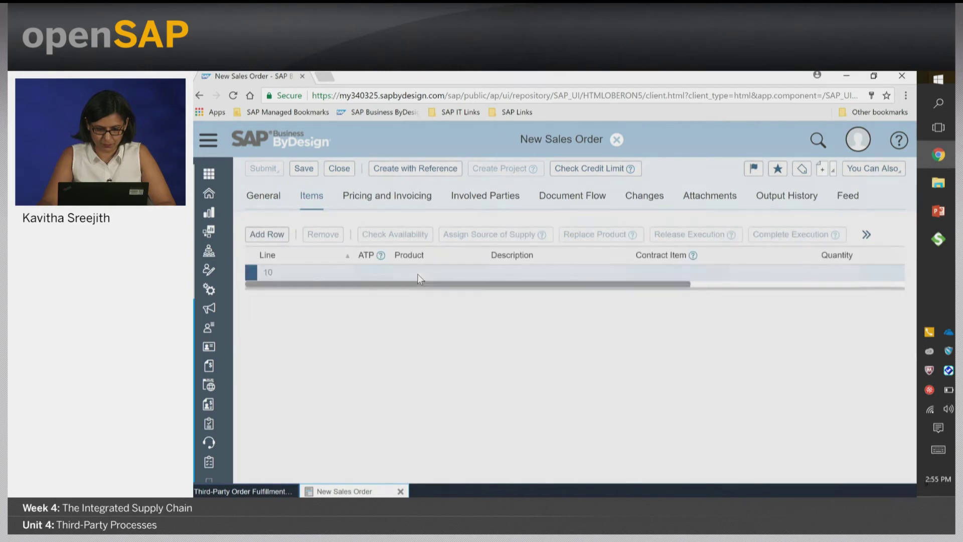
text(P100404)
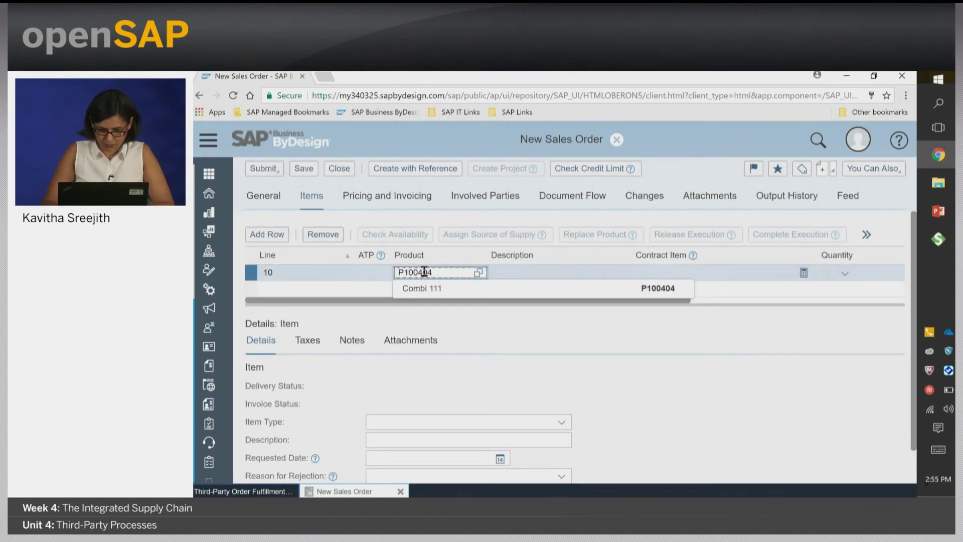
key(Down)
key(Return)
click(519, 315)
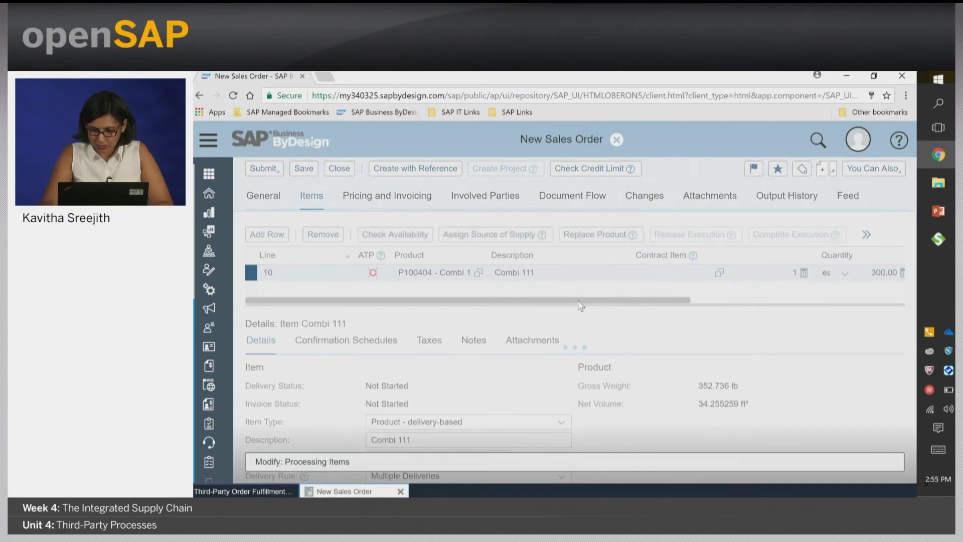
- Set the quantity of the Combi 111 item to 2
drag(669, 301, 718, 301)
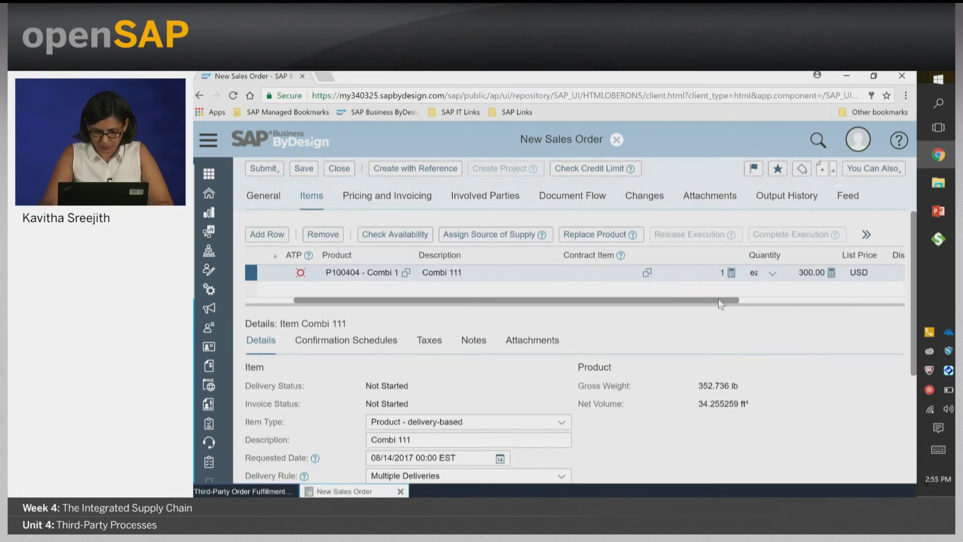
click(711, 273)
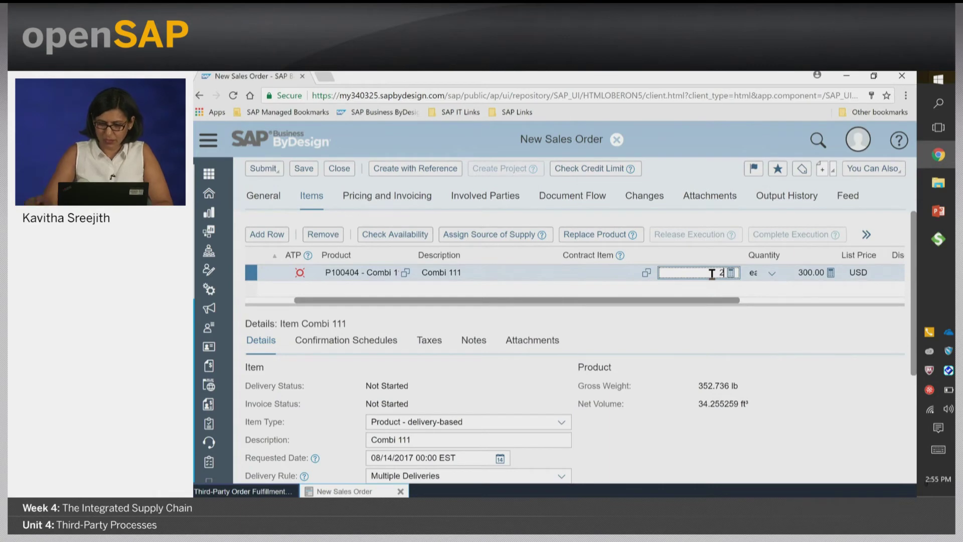
text(2)
click(707, 288)
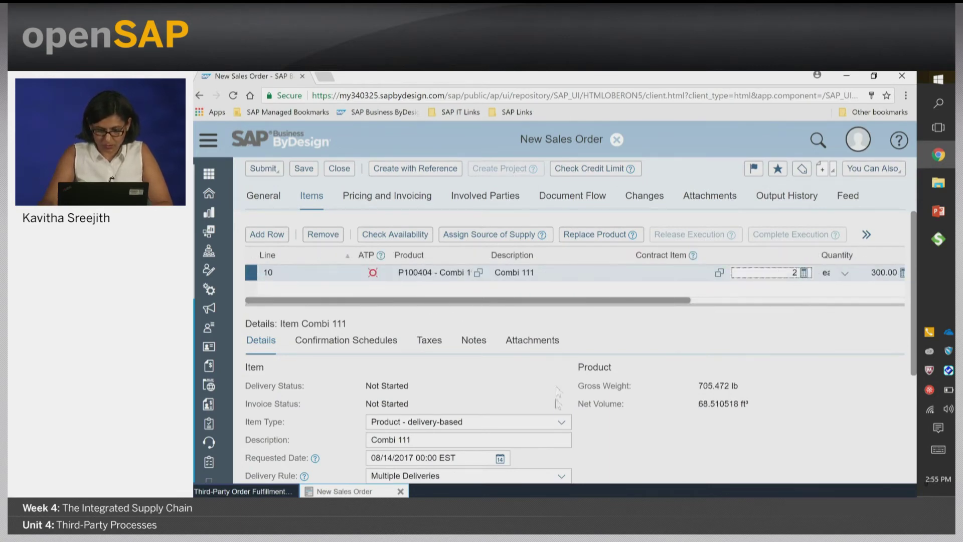
- Change the item's ship-from site to P1124, Third Party Managed Warehouse
scroll(558, 394, down, 3)
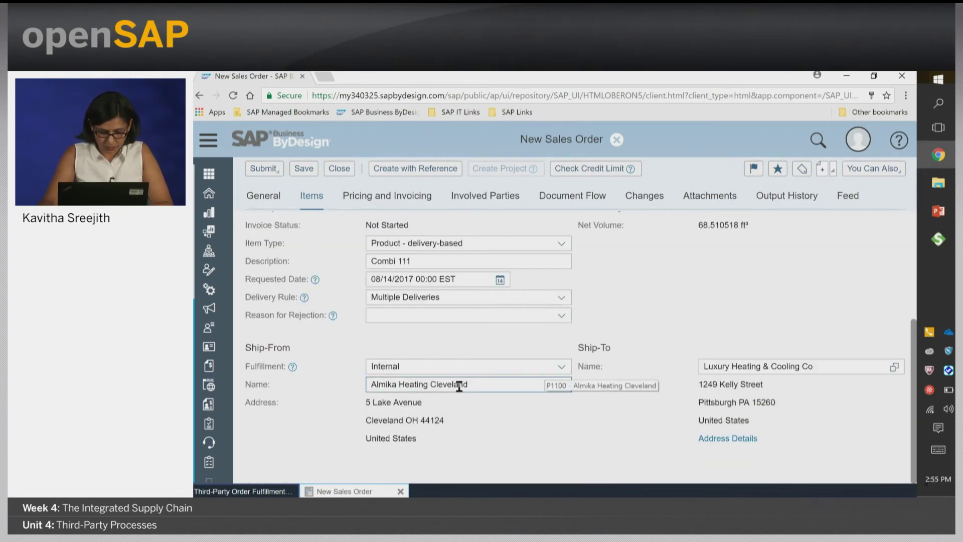
drag(482, 385, 359, 386)
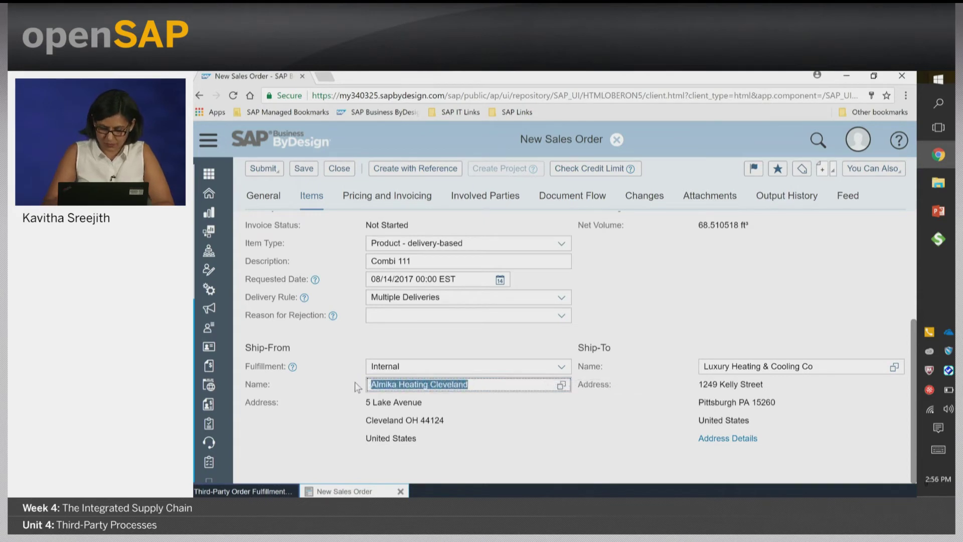
text(P11)
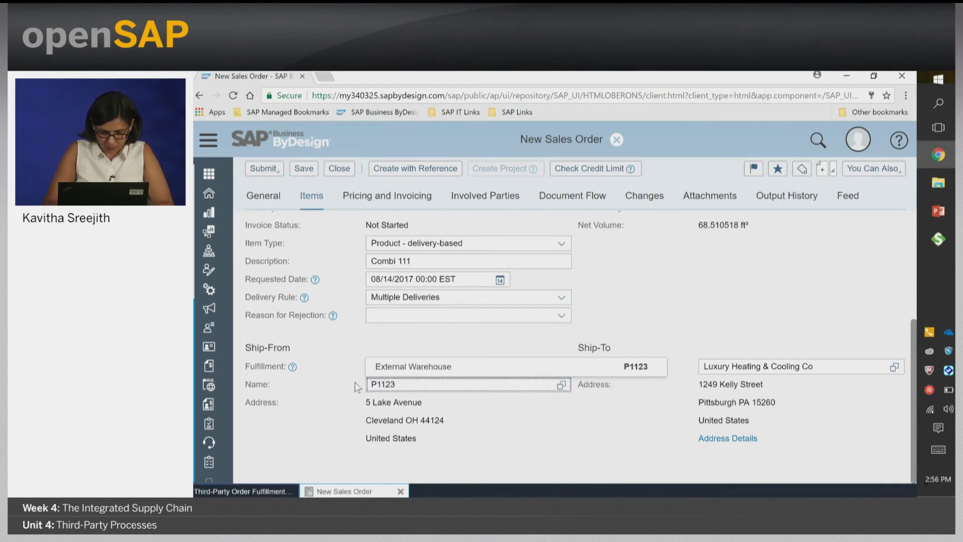
text(23)
key(BackSpace)
text(4)
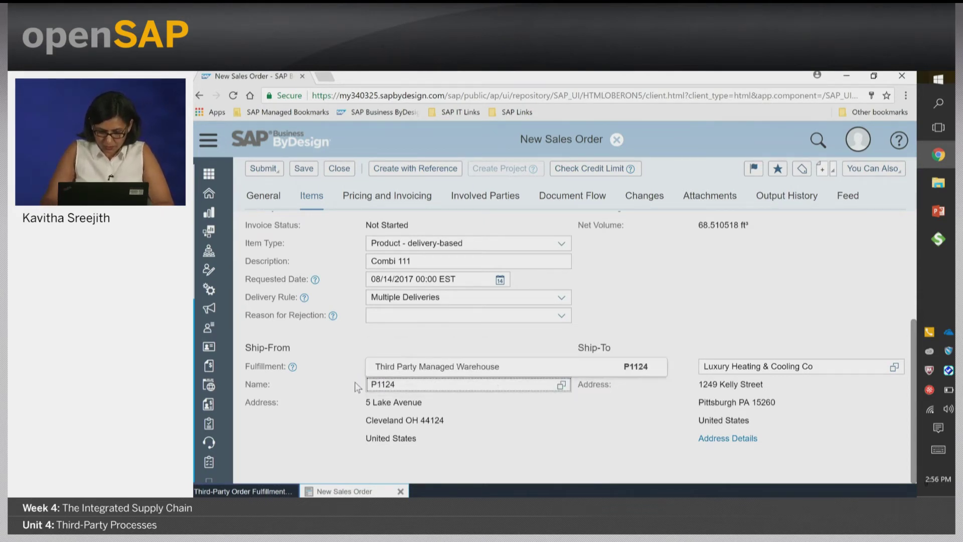
key(Down)
key(Return)
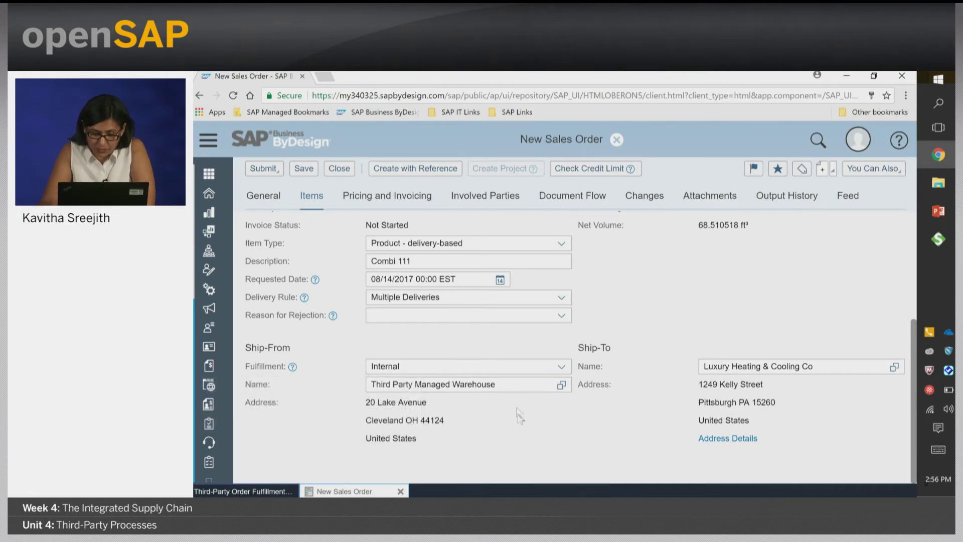
- Check the item's availability status and ship-from details, and submit the sales order
scroll(525, 438, up, 4)
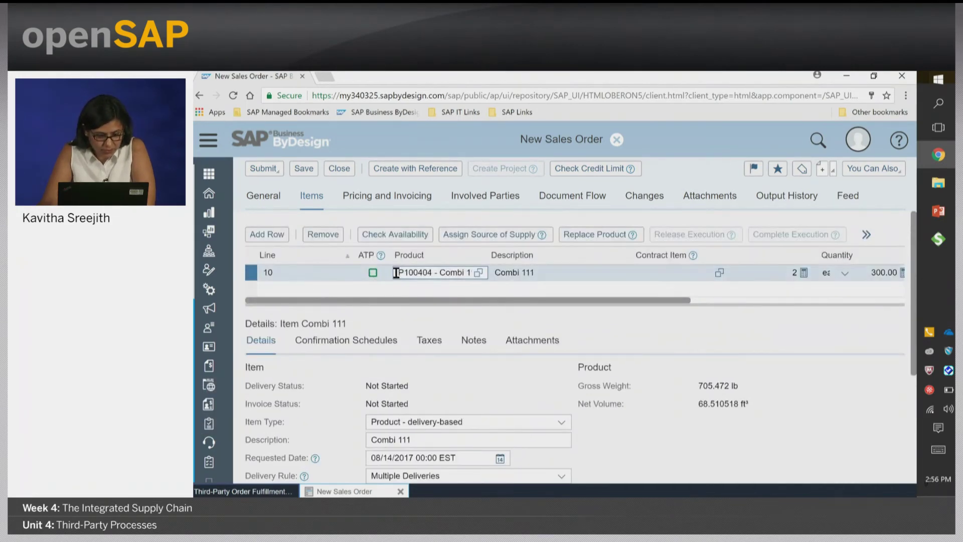
scroll(549, 421, down, 2)
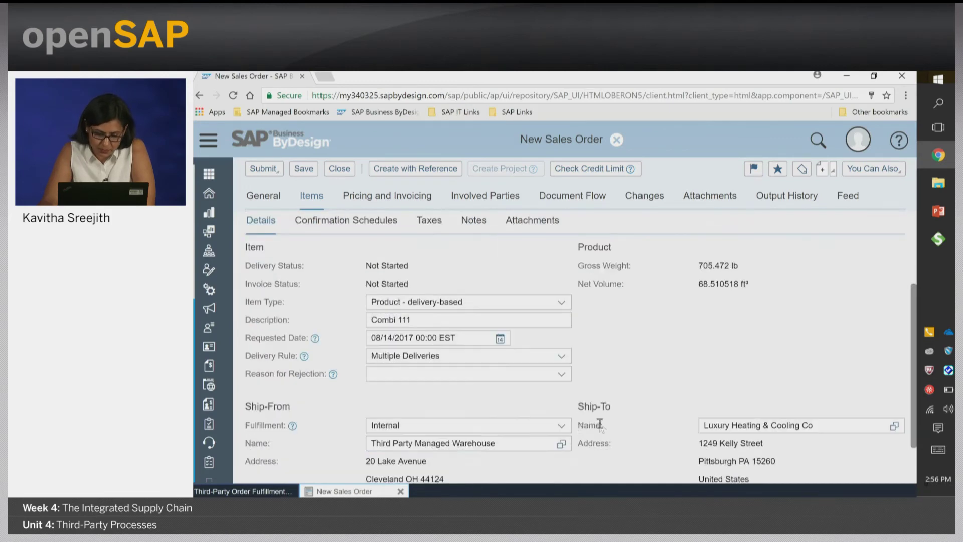
scroll(546, 423, up, 2)
drag(508, 296, 361, 296)
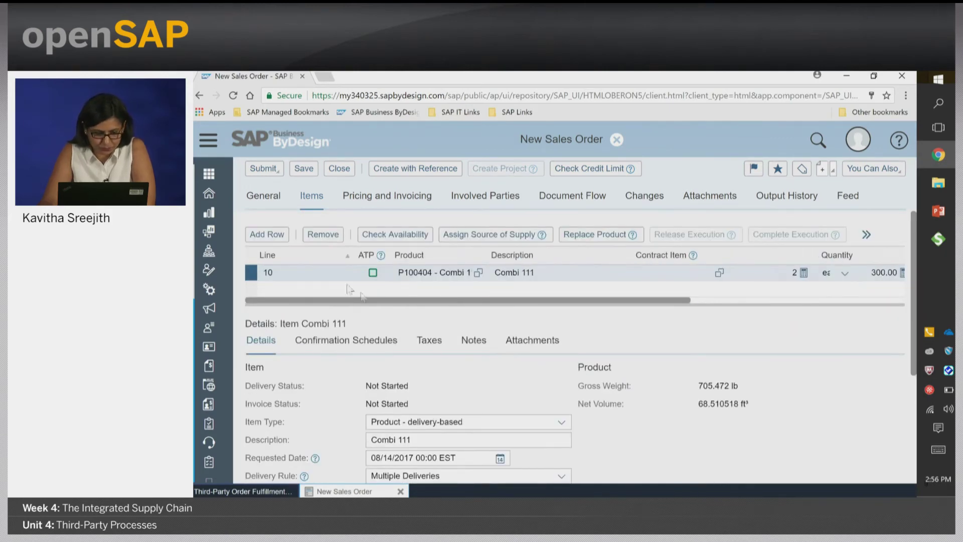
click(263, 168)
click(262, 168)
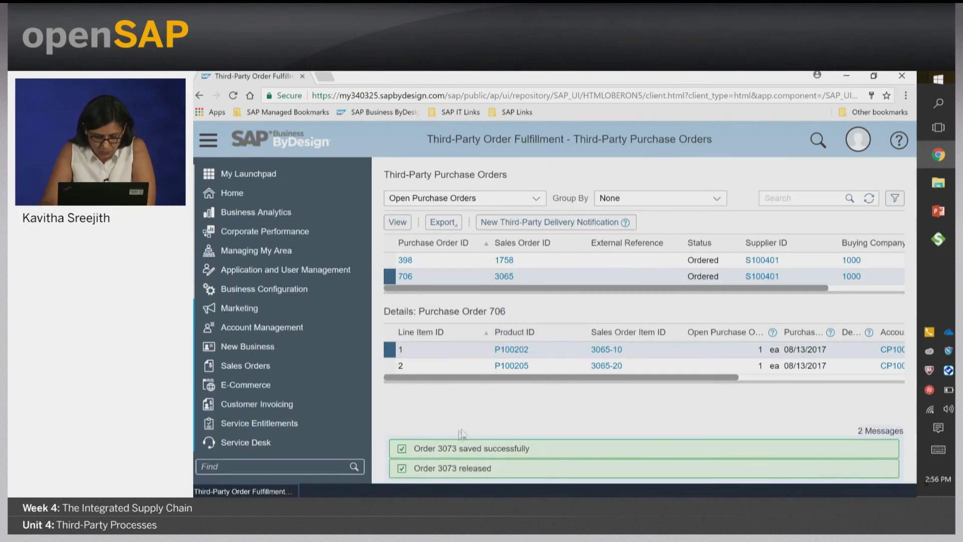
- List the customer demand orders created today in Outbound Logistics Control and release the new sales order line for product P100404
scroll(315, 337, down, 5)
scroll(315, 337, down, 3)
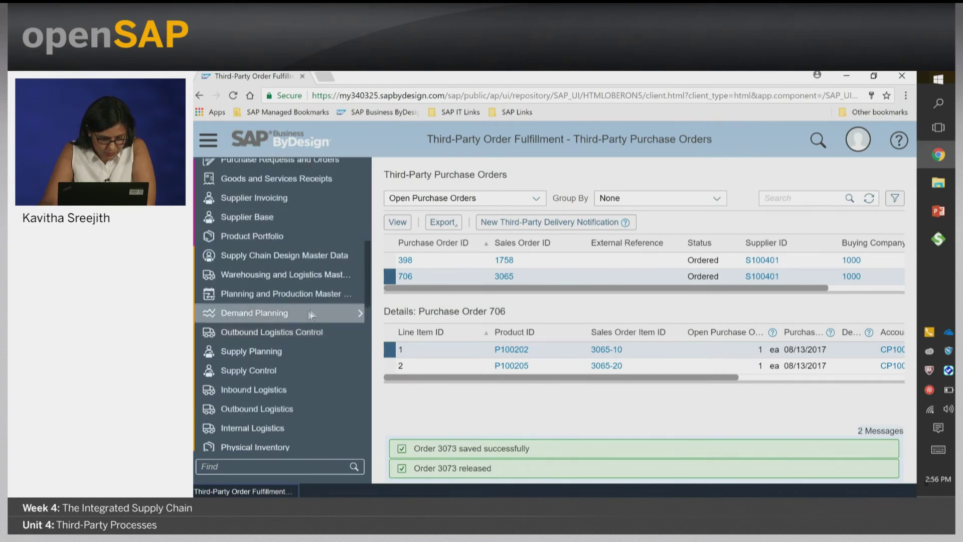
click(298, 335)
click(431, 349)
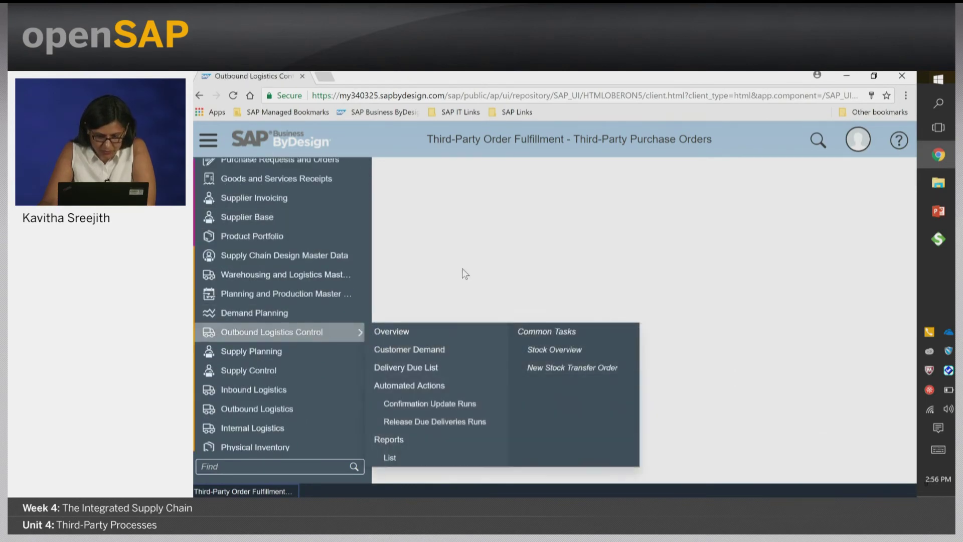
click(536, 214)
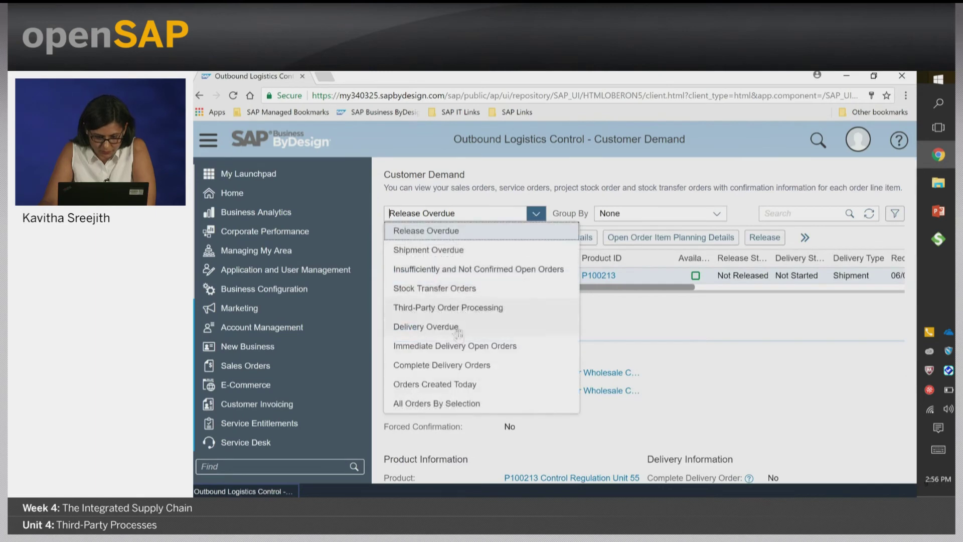
click(462, 385)
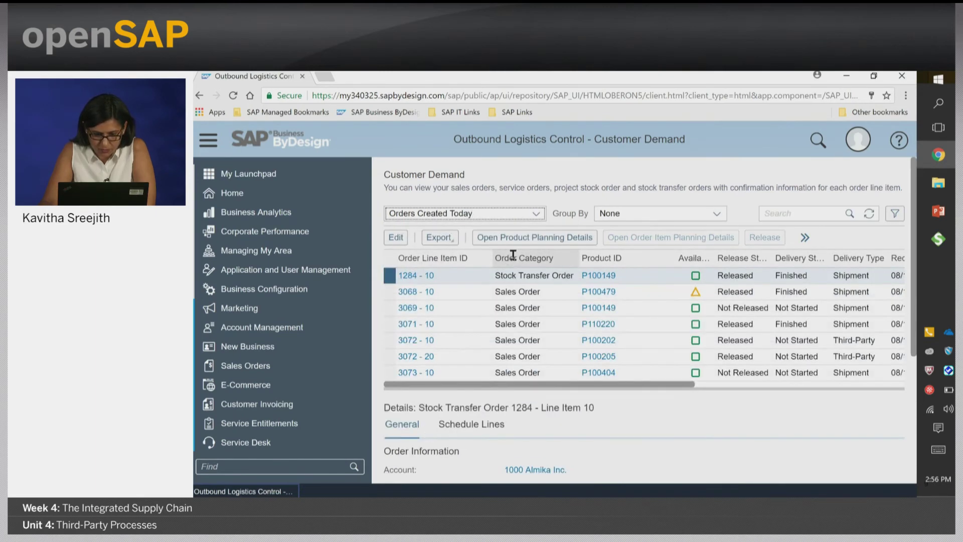
click(394, 375)
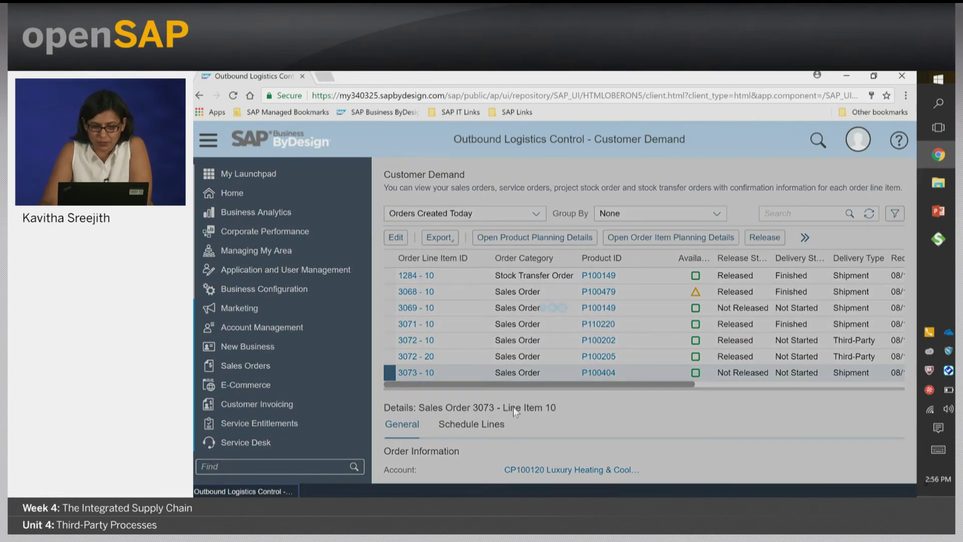
- Open the delivery proposals in Outbound Logistics and choose the All Proposals by Selection view
scroll(308, 346, down, 10)
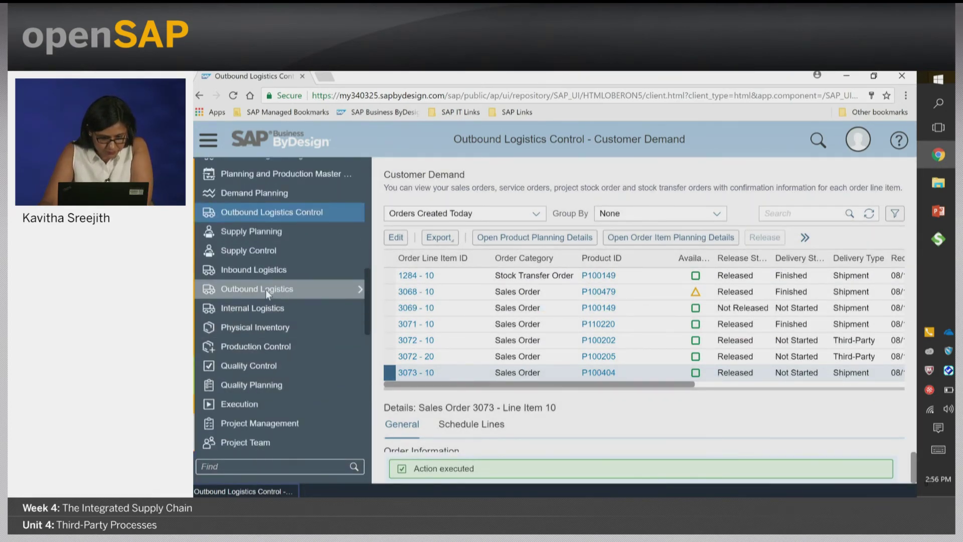
mouse_move(266, 290)
click(413, 256)
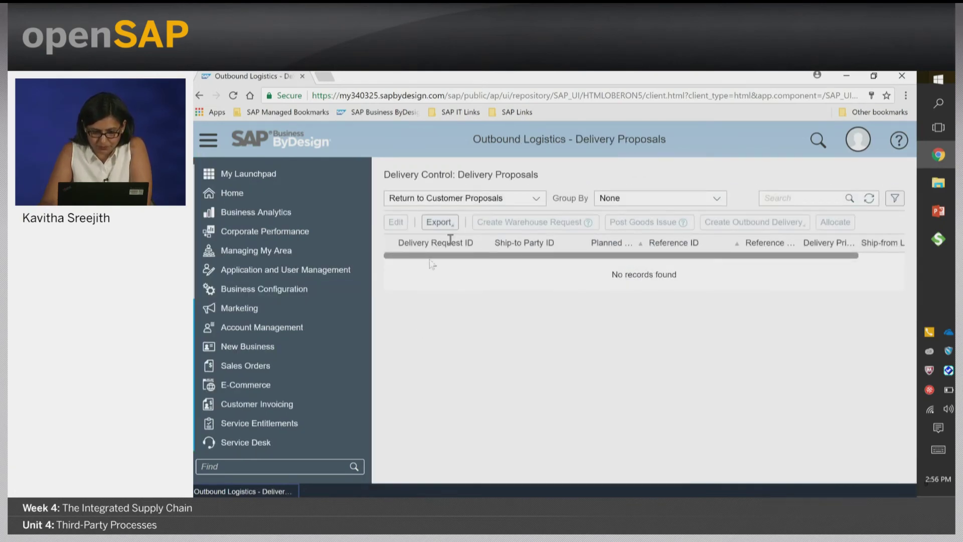
click(536, 197)
click(447, 407)
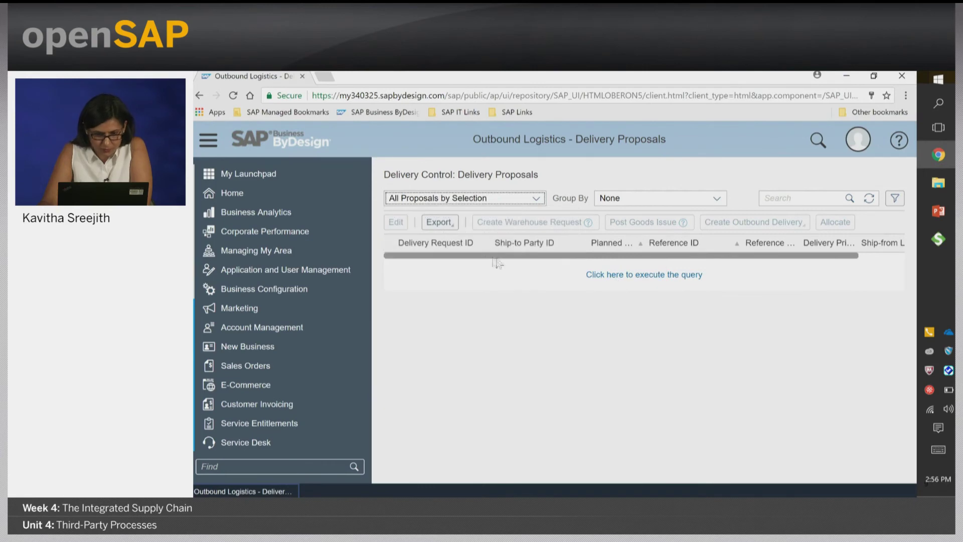
- Open the 3PL outbound delivery proposals in Third-Party Logistics and run the All Proposals by Selection query
scroll(335, 338, down, 5)
scroll(334, 335, down, 10)
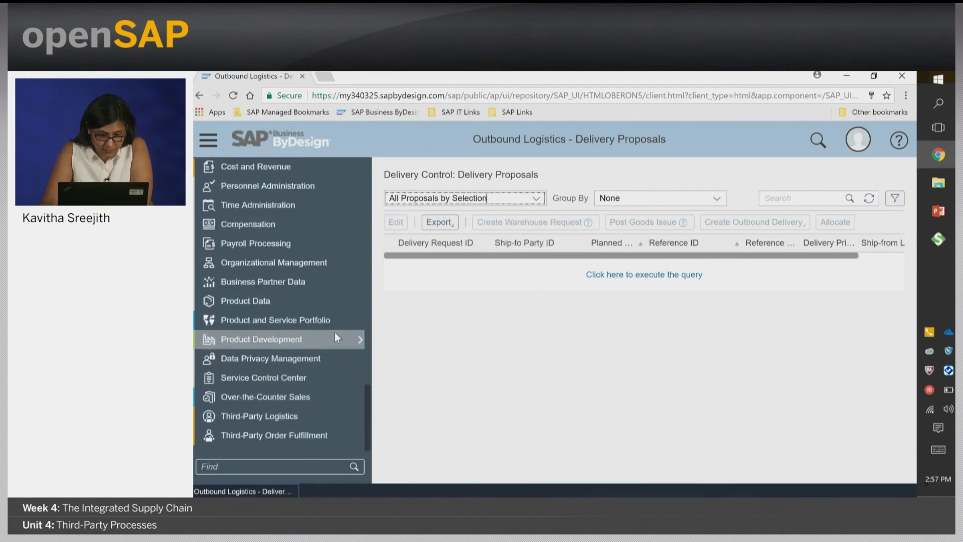
scroll(332, 316, up, 3)
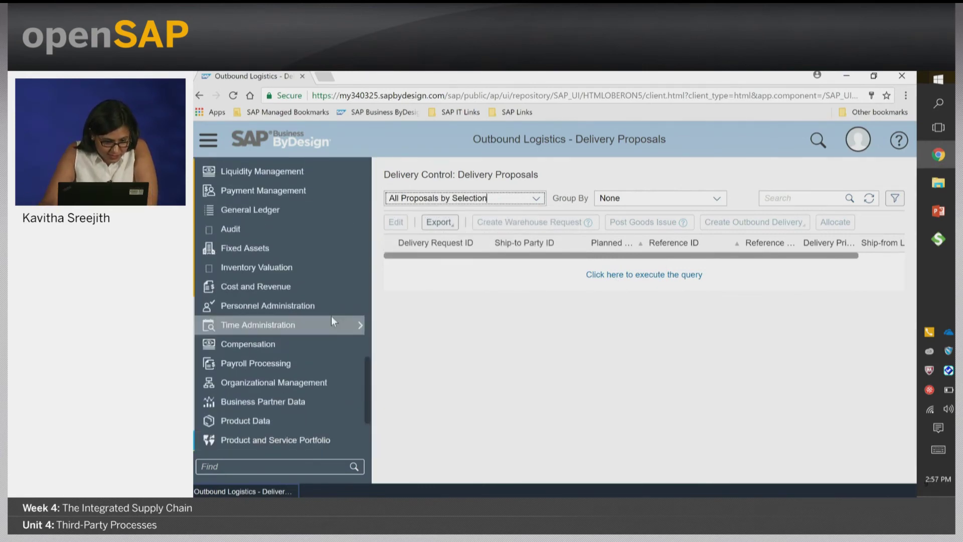
scroll(331, 315, down, 3)
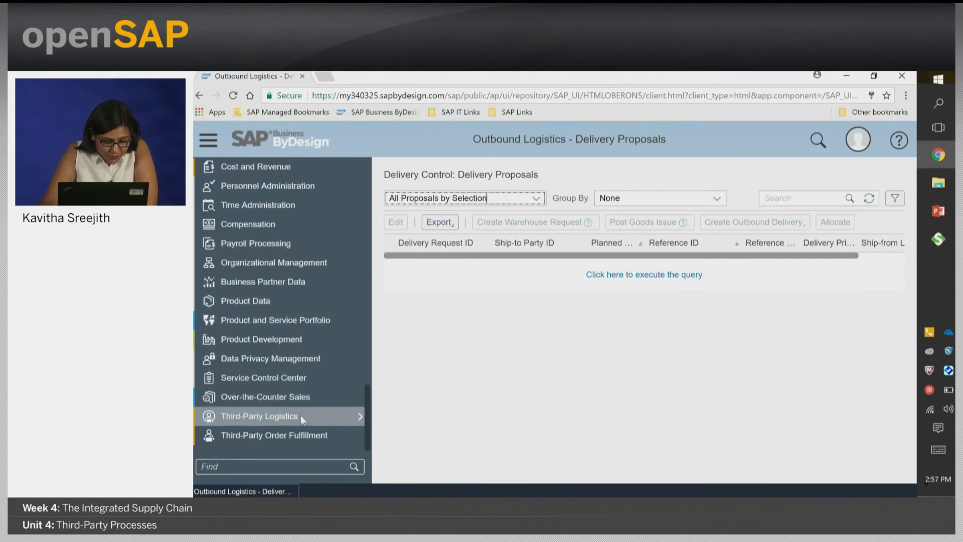
mouse_move(299, 416)
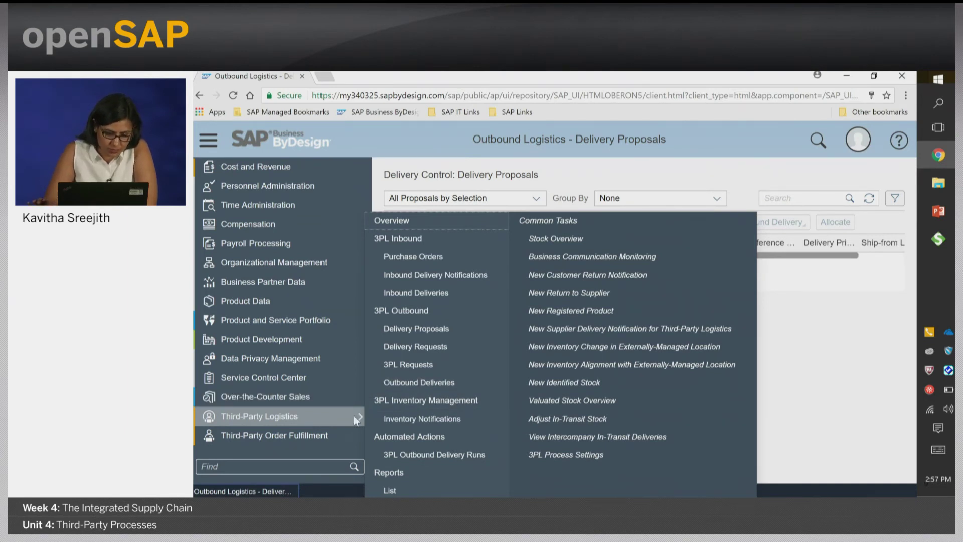
click(425, 329)
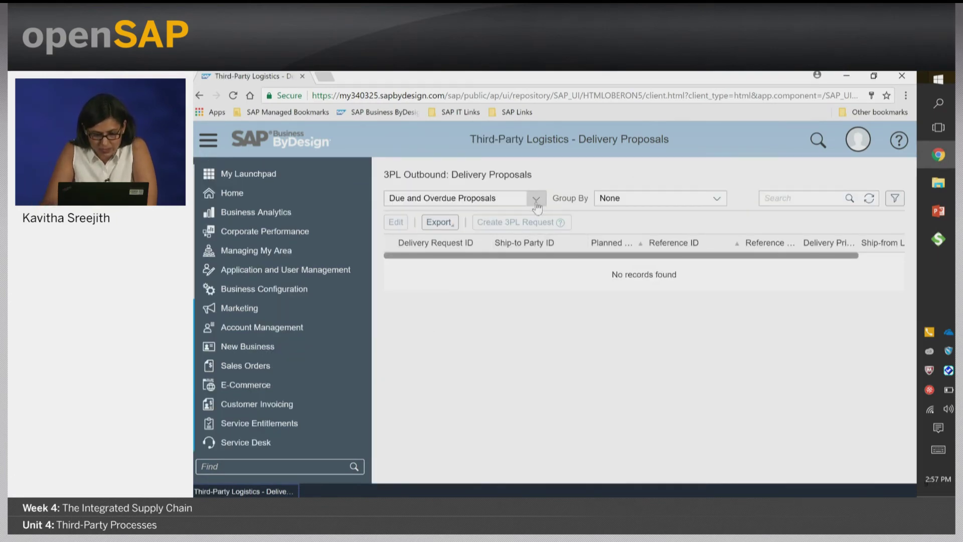
click(535, 199)
click(452, 354)
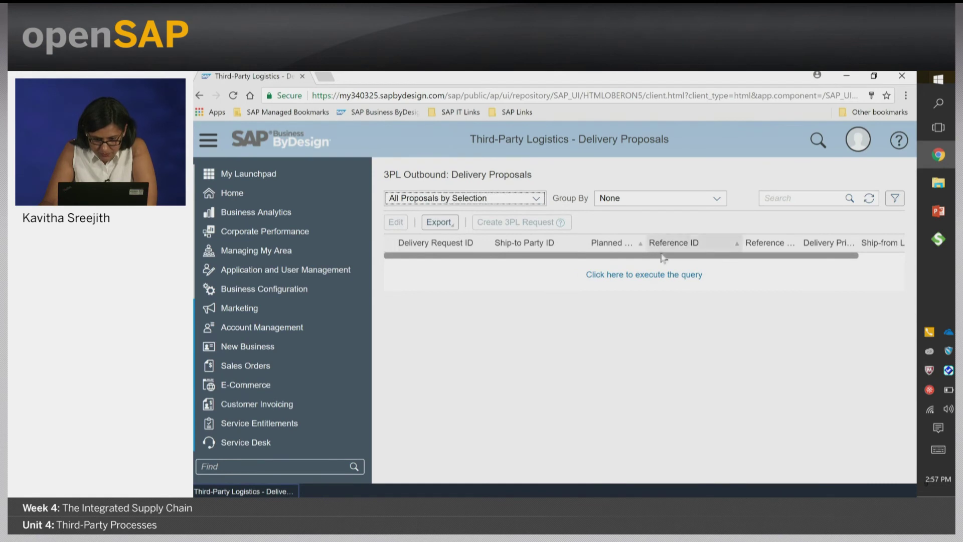
click(636, 276)
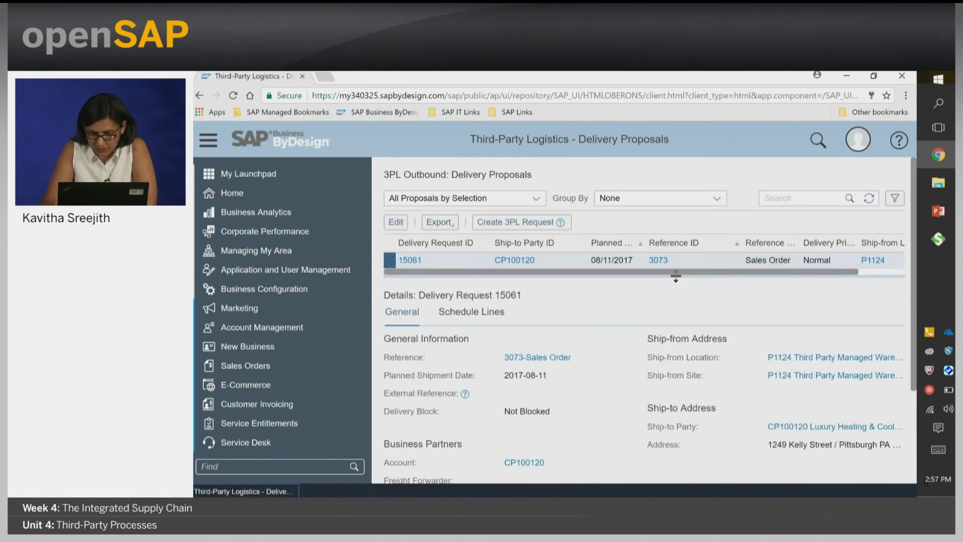
mouse_move(675, 273)
mouse_down()
mouse_move(719, 288)
mouse_move(673, 281)
mouse_up()
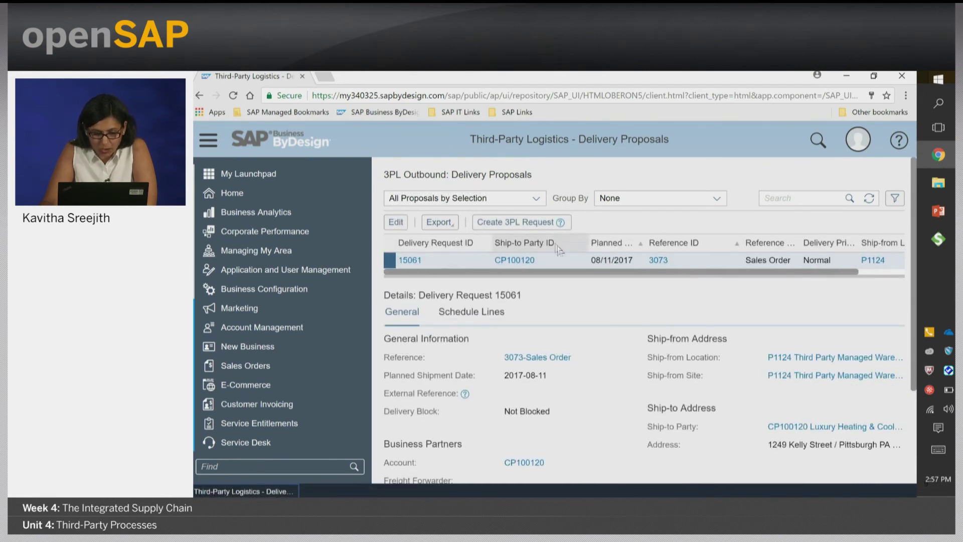
- Create a 3PL request from the delivery proposal shipping from P1124 and open the outbound 3PL requests
click(516, 222)
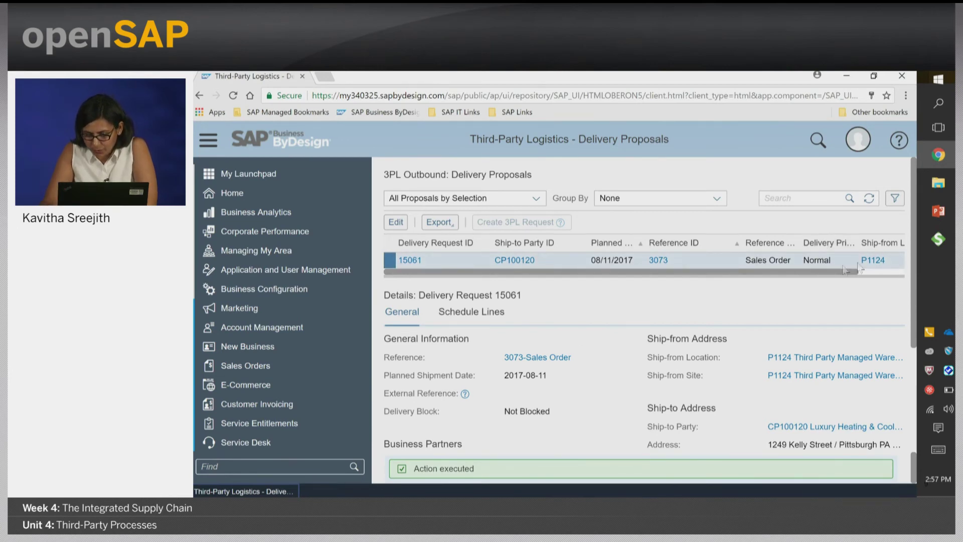
mouse_move(924, 239)
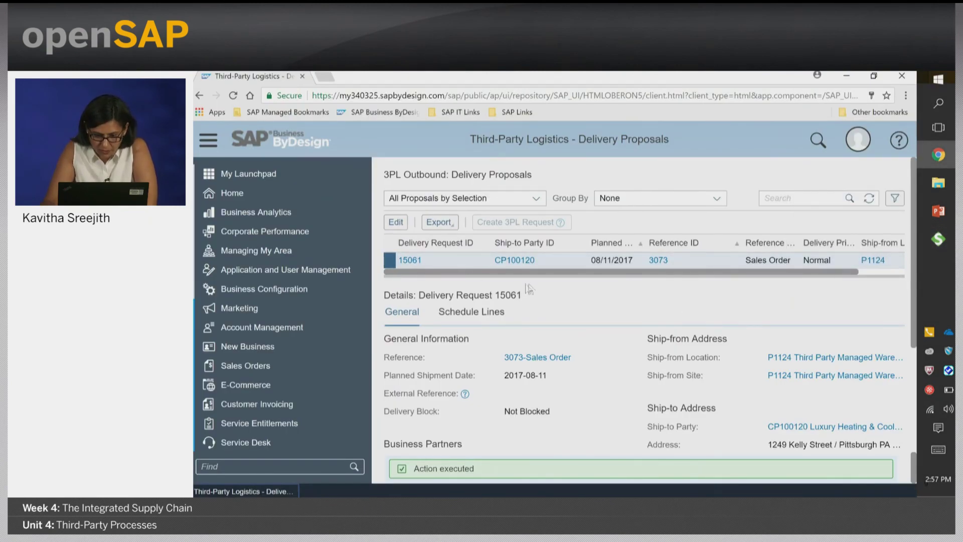
scroll(282, 394, down, 10)
scroll(281, 394, down, 3)
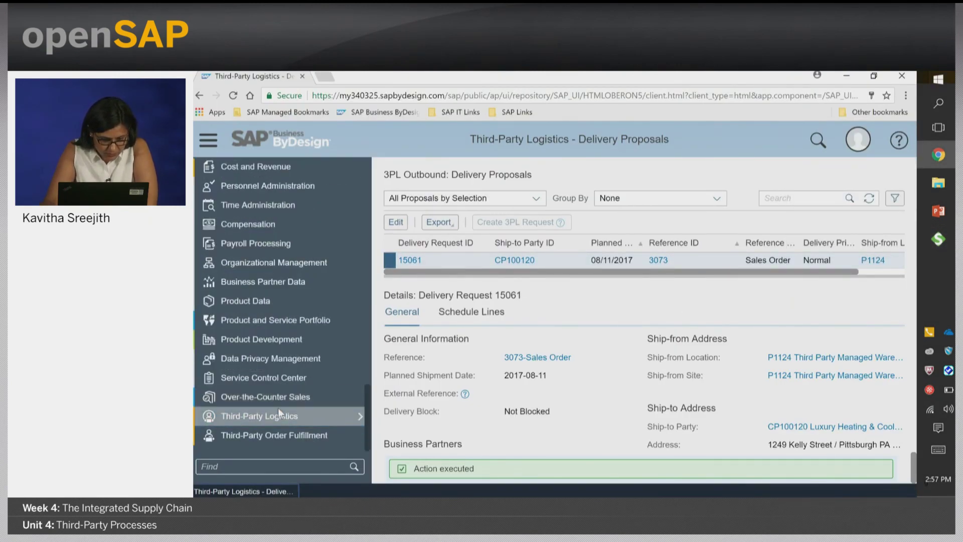
mouse_move(287, 419)
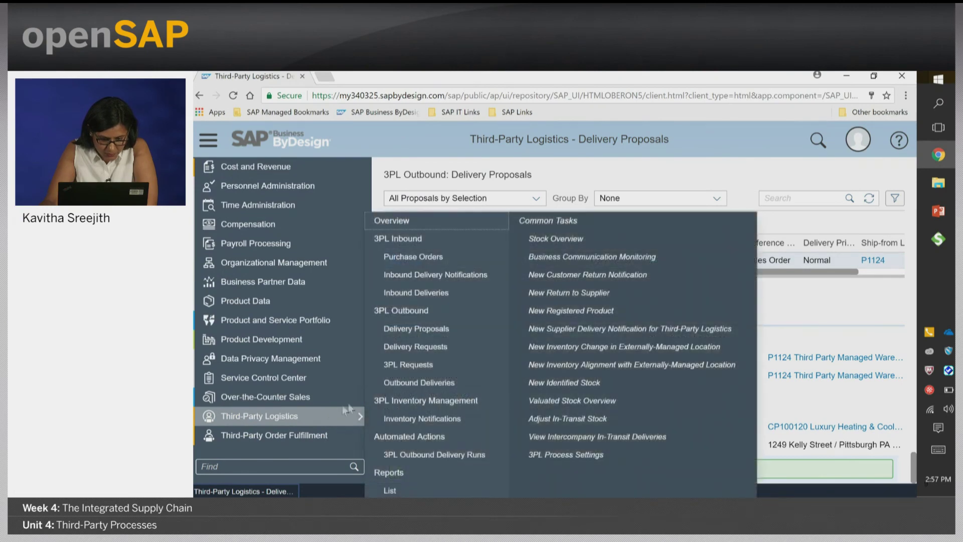
click(418, 364)
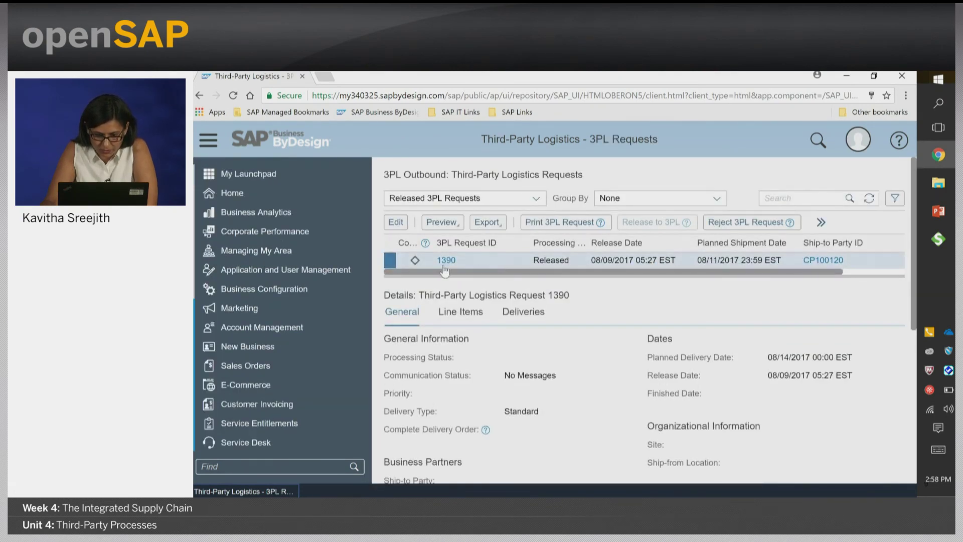
- Switch to SoapUI and set the outbound delivery execution ID in Request 1 to ALK-1390-001
click(938, 239)
click(415, 352)
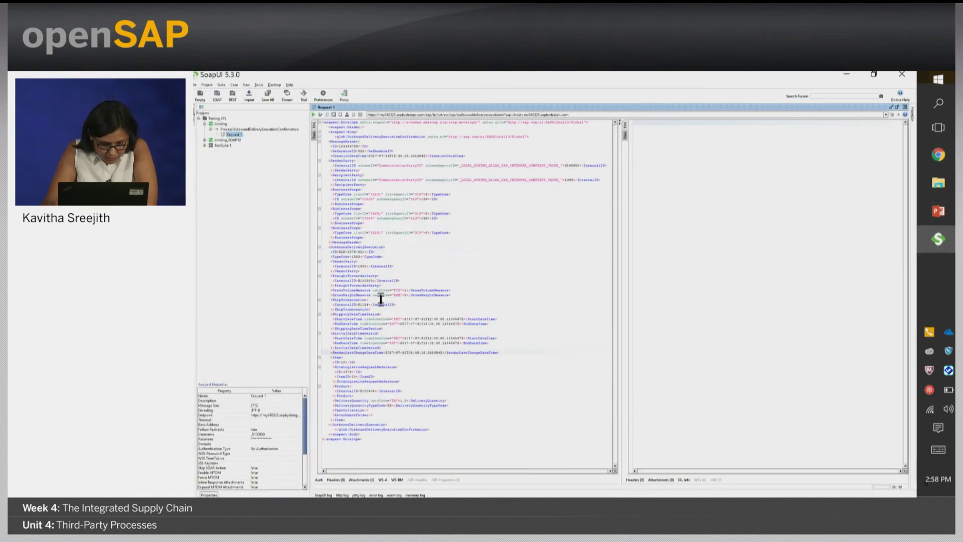
click(354, 252)
key(BackSpace)
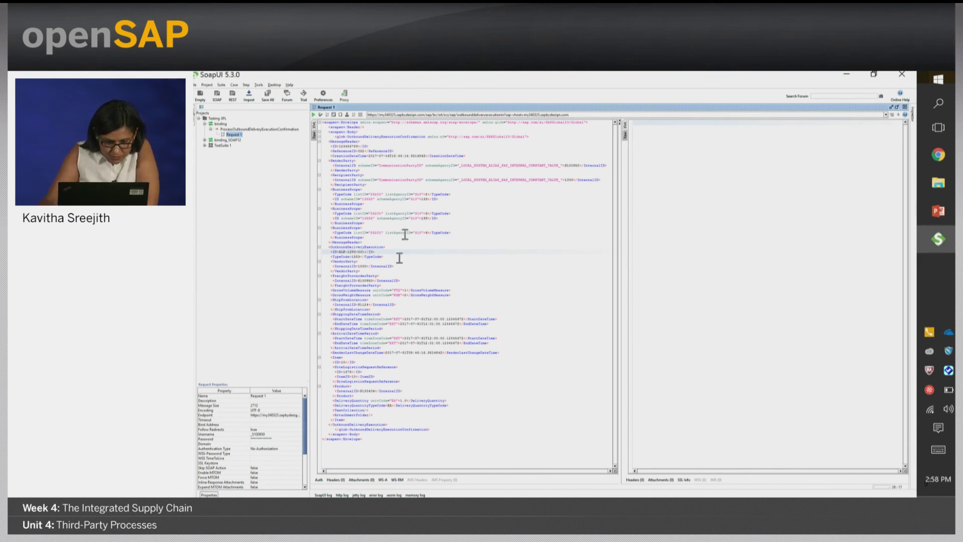
- Set the site logistics request reference ID to 1390, then send the request and view its raw response
click(379, 338)
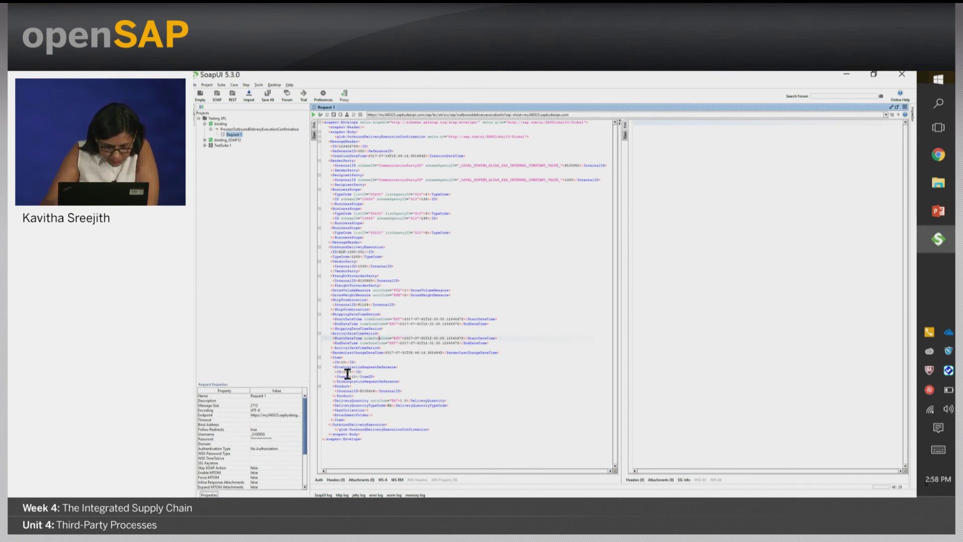
click(352, 371)
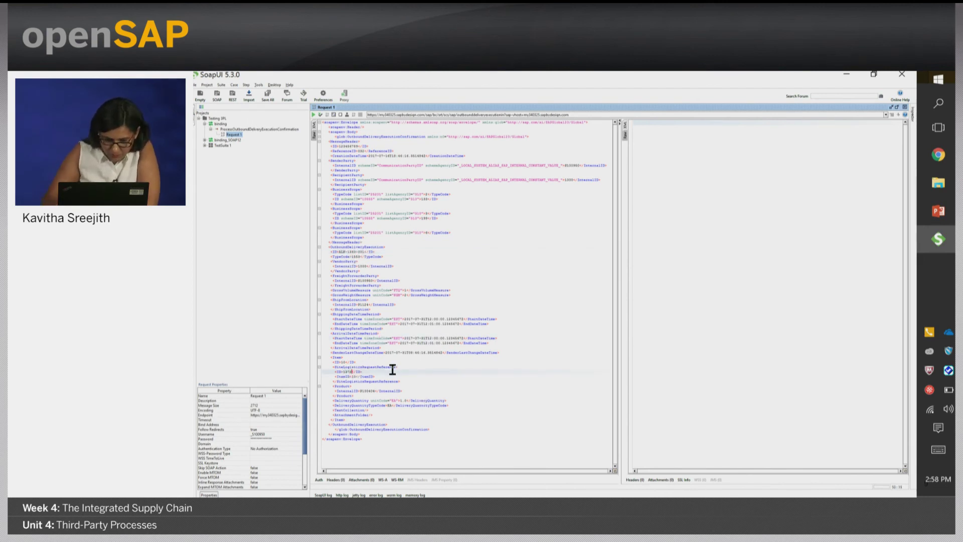
text(80)
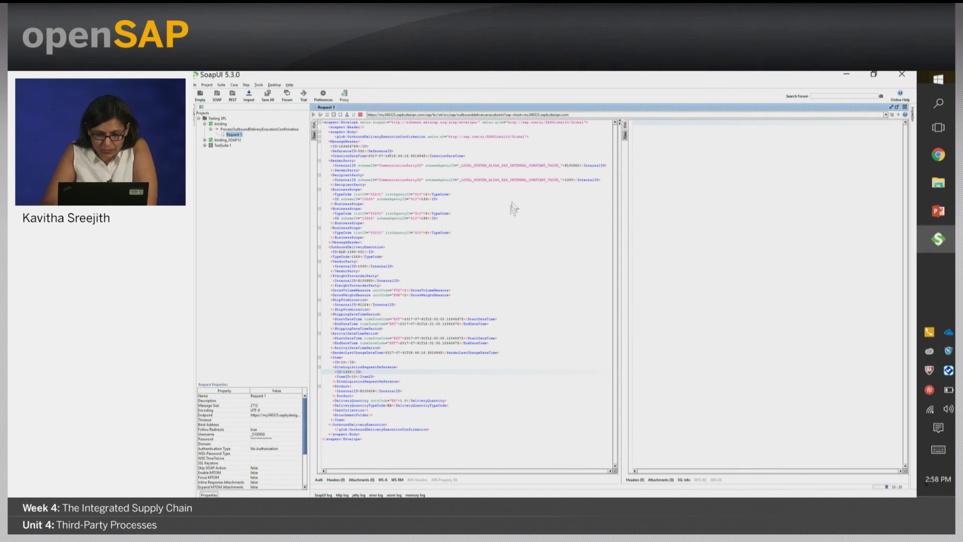
click(445, 239)
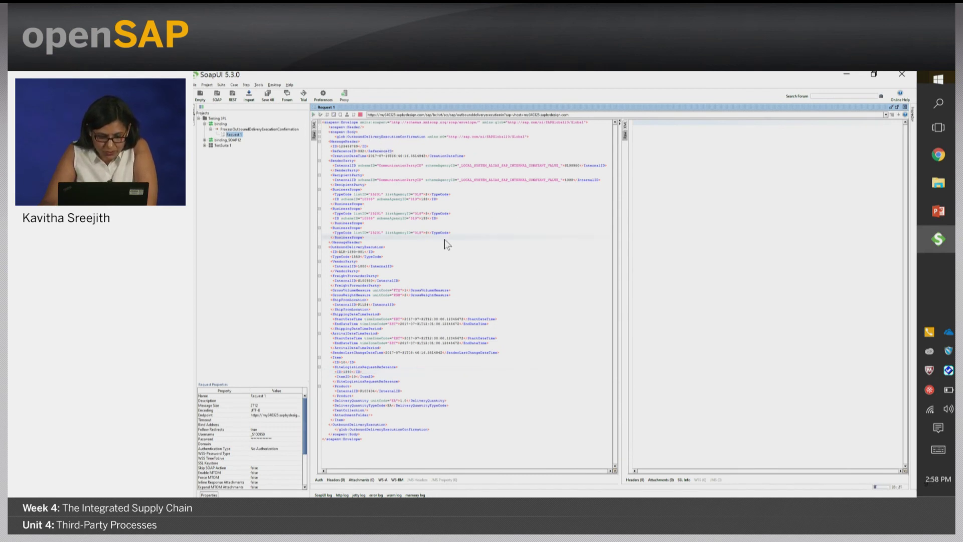
click(624, 136)
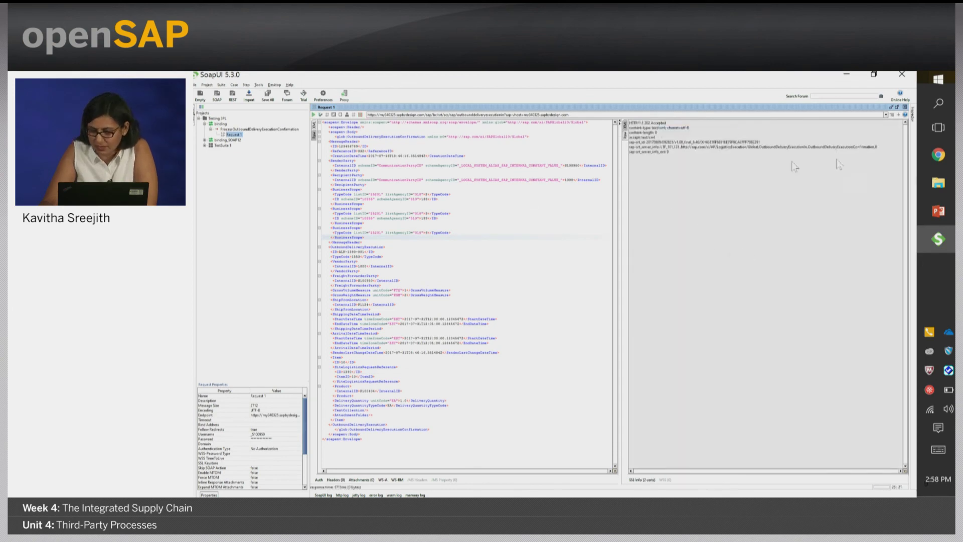
- Switch back to SAP Business ByDesign in Chrome and list the not released outbound deliveries in Third-Party Logistics
click(935, 156)
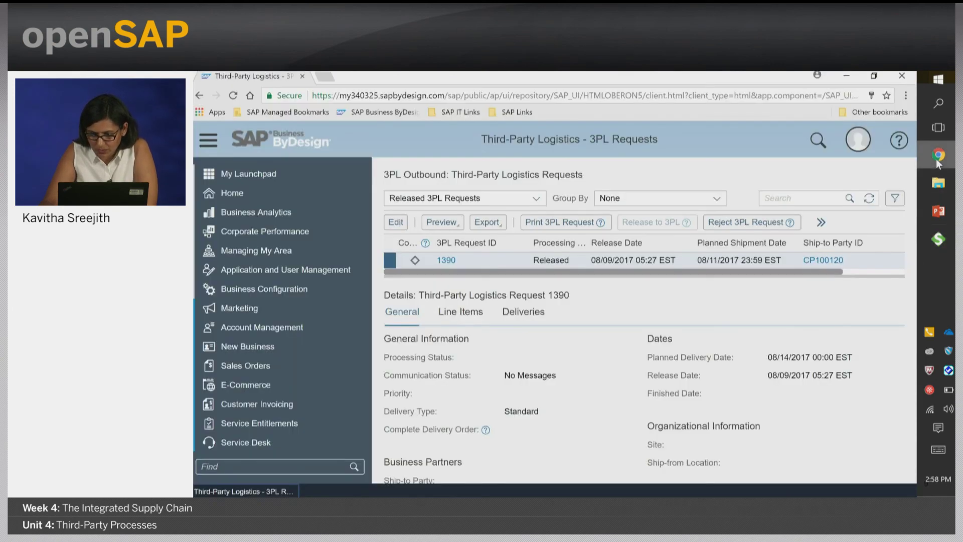
scroll(313, 371, down, 15)
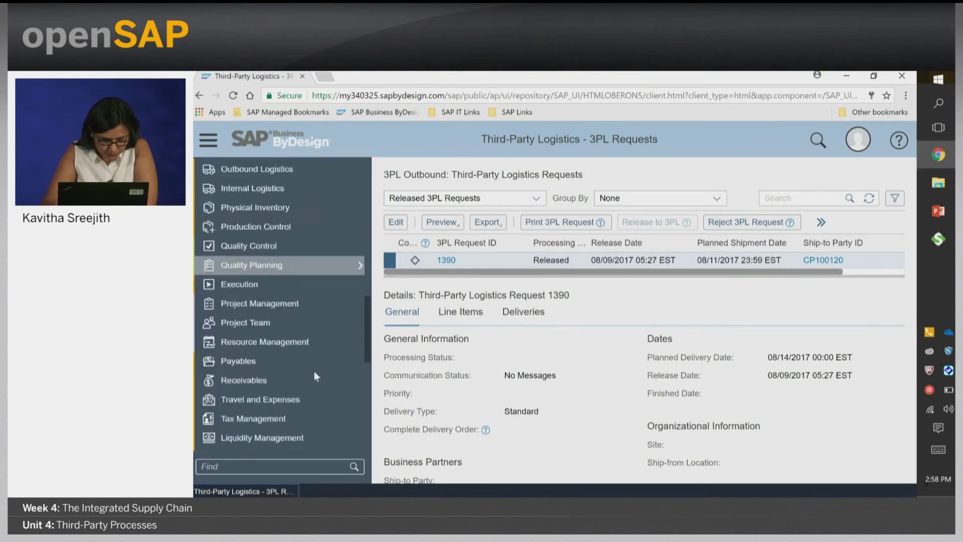
mouse_move(293, 416)
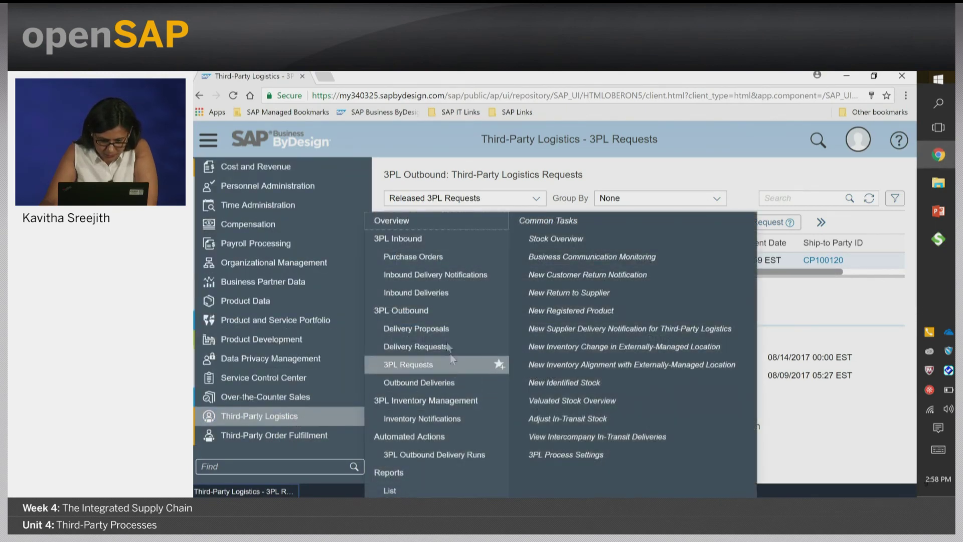
click(450, 383)
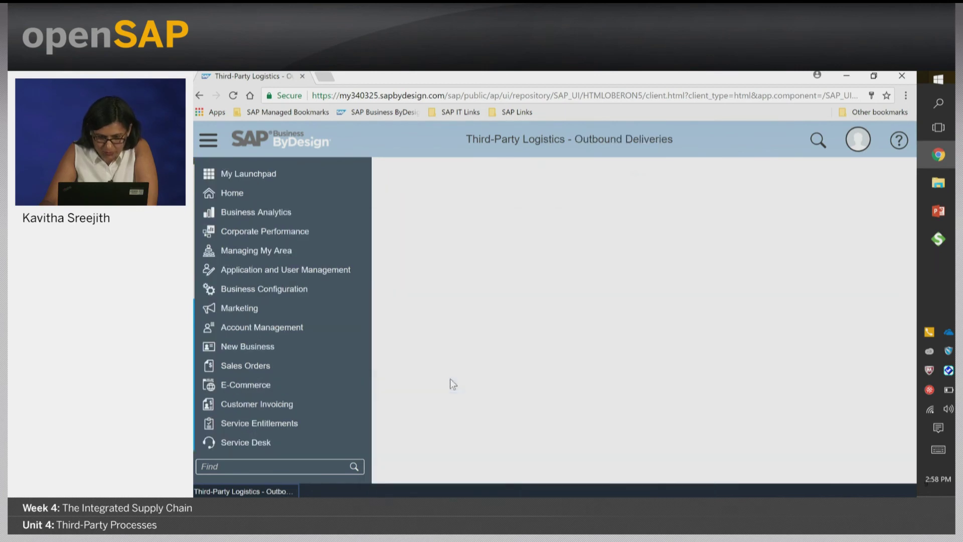
click(535, 199)
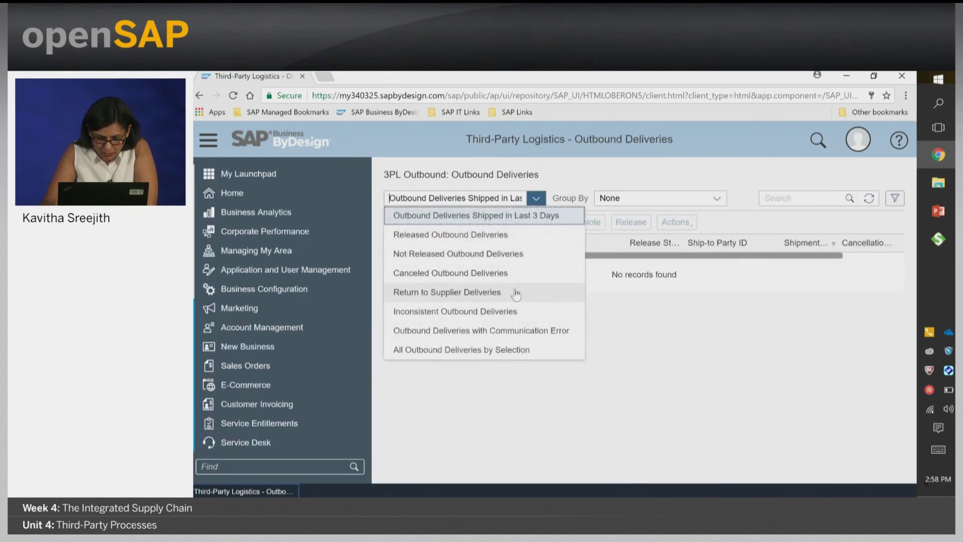
click(495, 252)
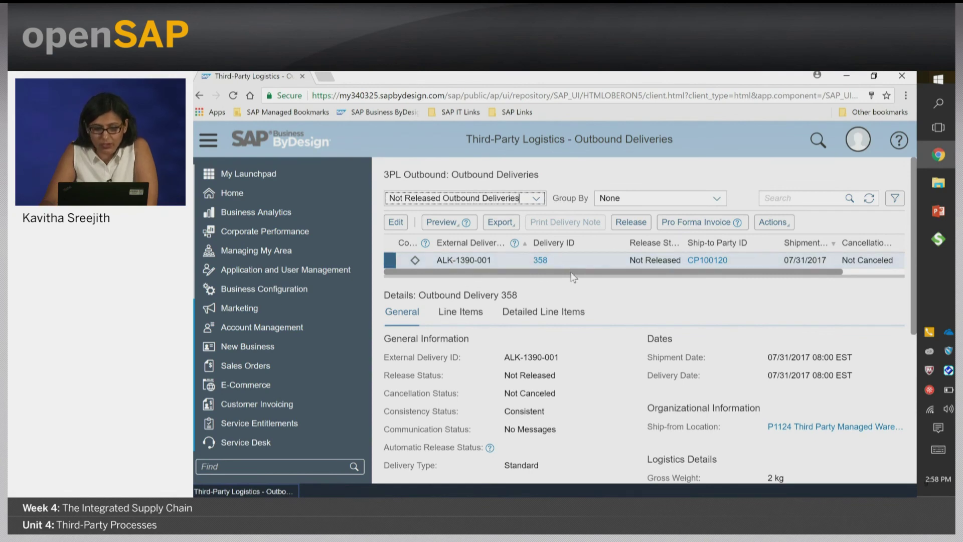
- Open the 3PL process settings in Third-Party Logistics
scroll(346, 380, down, 8)
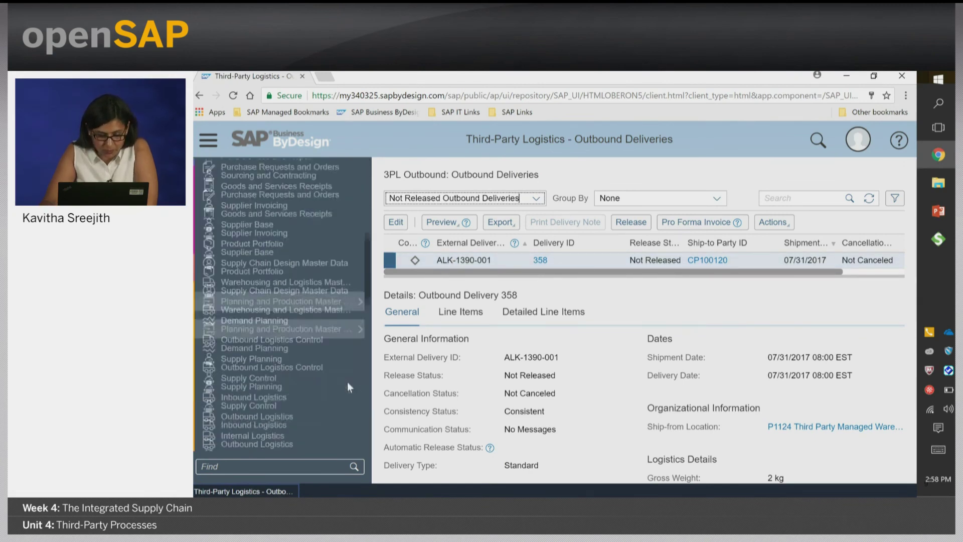
mouse_move(343, 414)
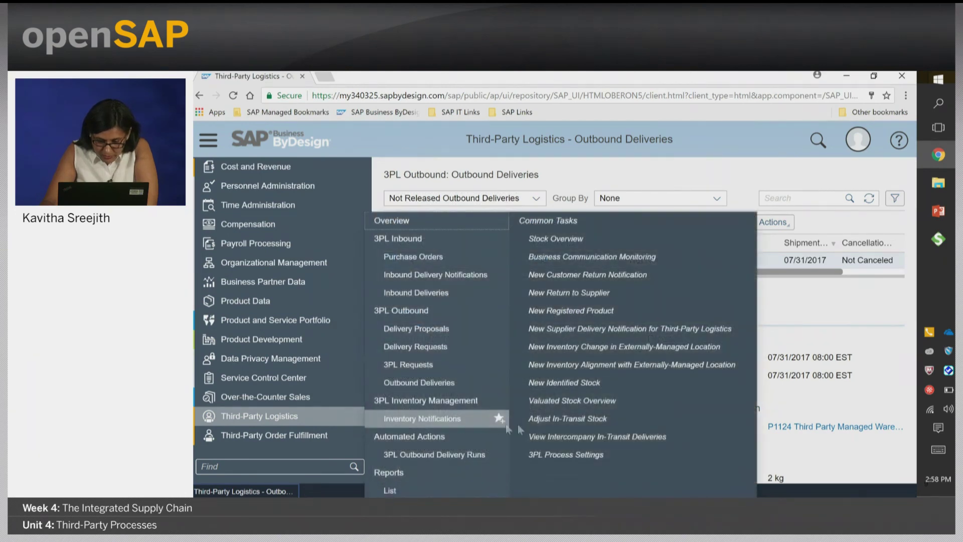
click(588, 454)
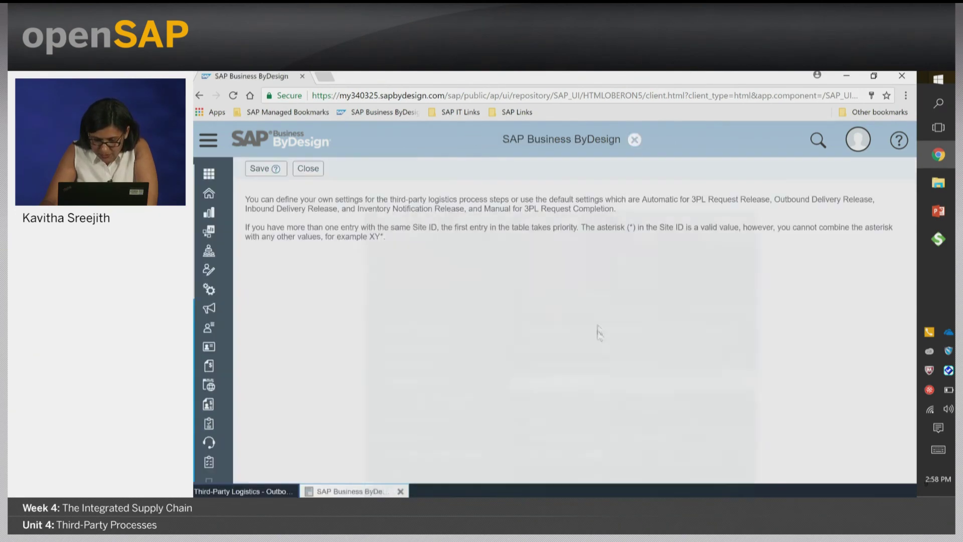